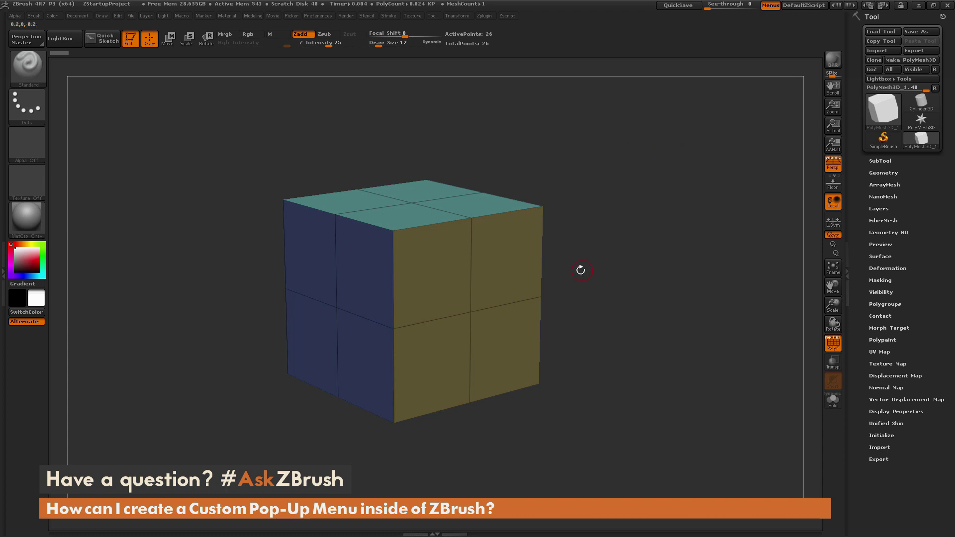
# Rotate the cube, then pop up the custom Modeling menu with the M hotkey.
pyautogui.moveTo(585, 267)
pyautogui.mouseDown()
pyautogui.moveTo(578, 245)
pyautogui.moveTo(584, 267)
pyautogui.moveTo(571, 269)
pyautogui.mouseUp()
pyautogui.press('m')
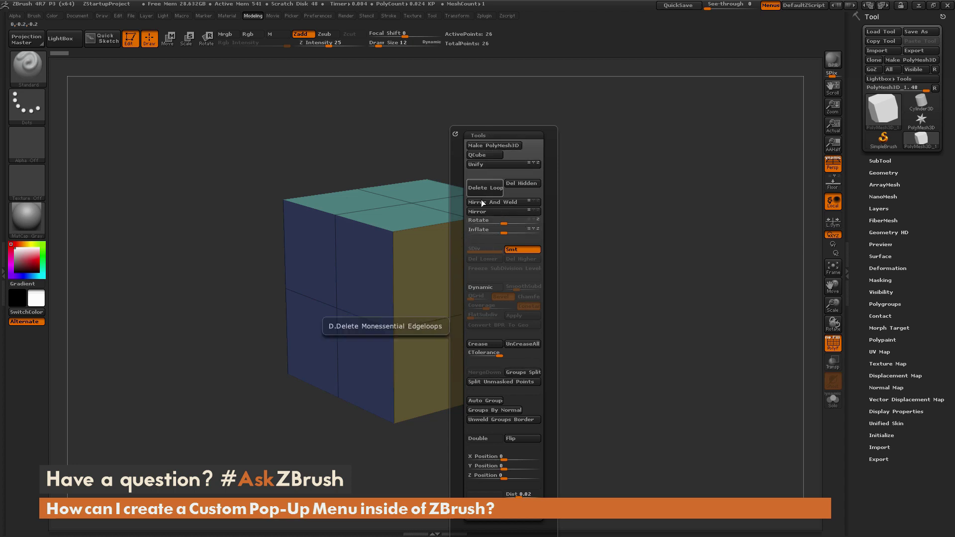
# Uncrease all edges, set a new CTolerance value, crease the cube, and toggle the M pop-up.
pyautogui.click(494, 346)
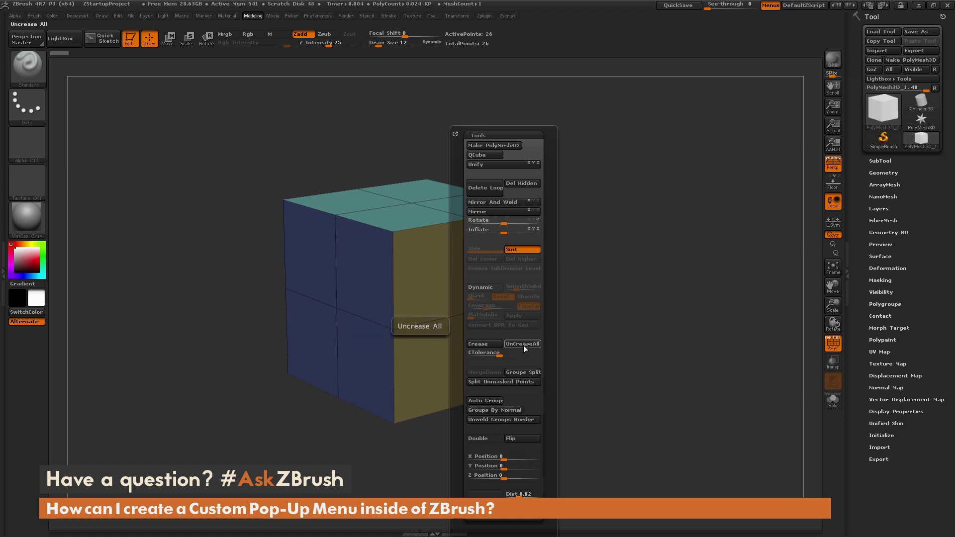
pyautogui.click(495, 354)
pyautogui.press('Return')
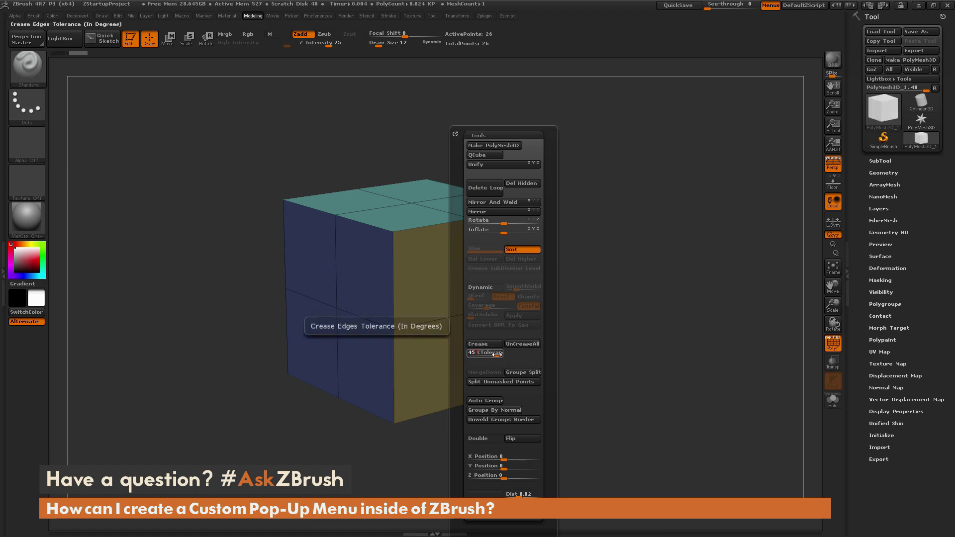
pyautogui.click(493, 347)
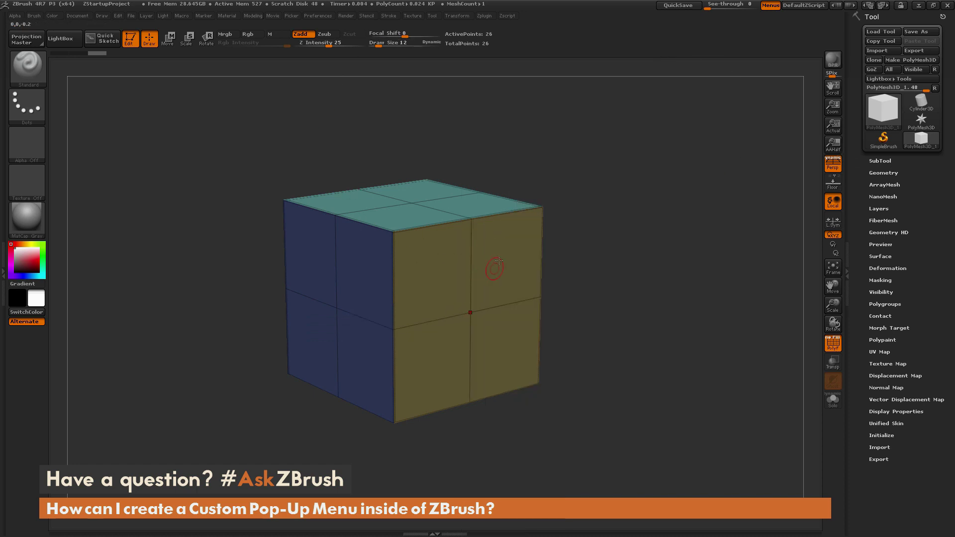
pyautogui.press('m')
# Dock the Light palette into the right tray.
pyautogui.click(164, 16)
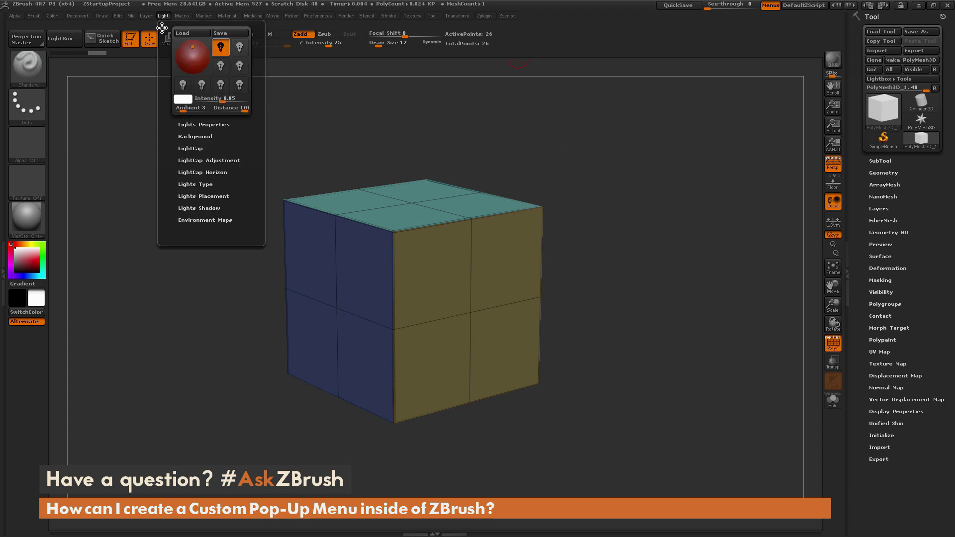
pyautogui.click(163, 27)
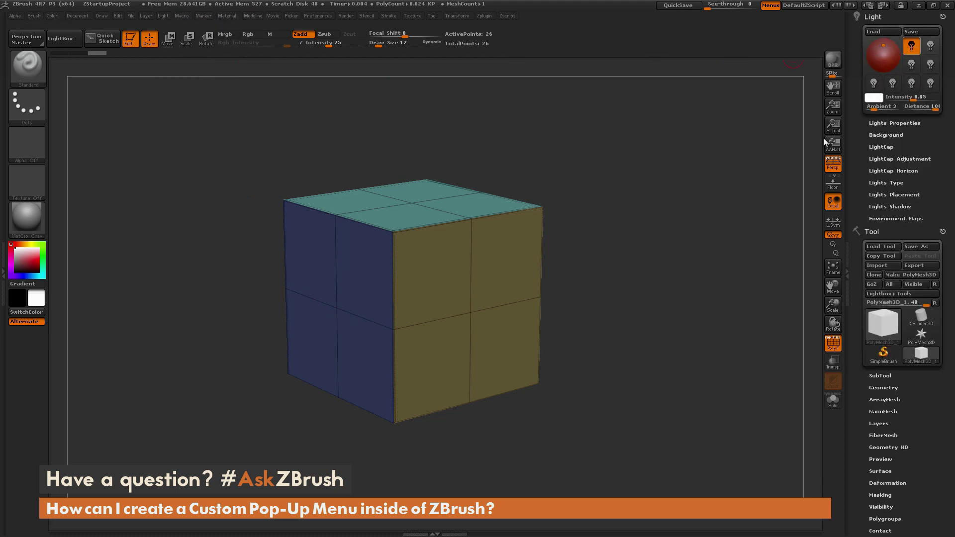
pyautogui.press('space')
# Assign the Light palette a custom hotkey, accept the reassignment, and test it with L.
pyautogui.press('ctrl')
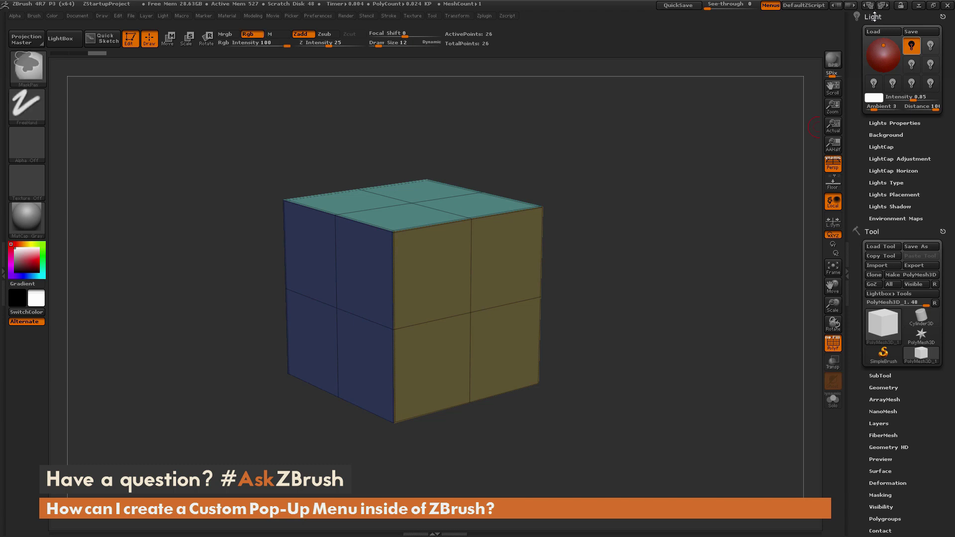
pyautogui.keyDown('ctrl'); pyautogui.keyDown('alt'); pyautogui.click(877, 18); pyautogui.keyUp('alt'); pyautogui.keyUp('ctrl')
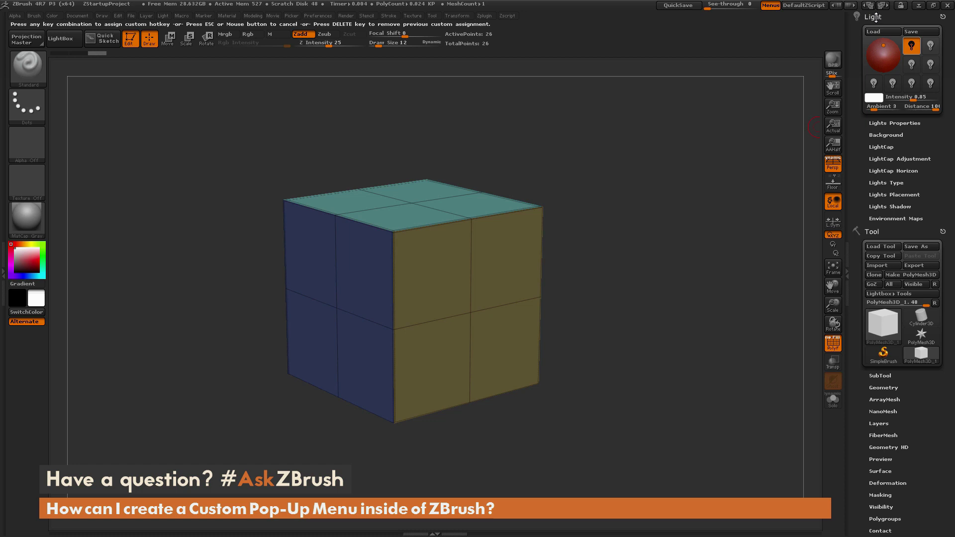
pyautogui.press('space')
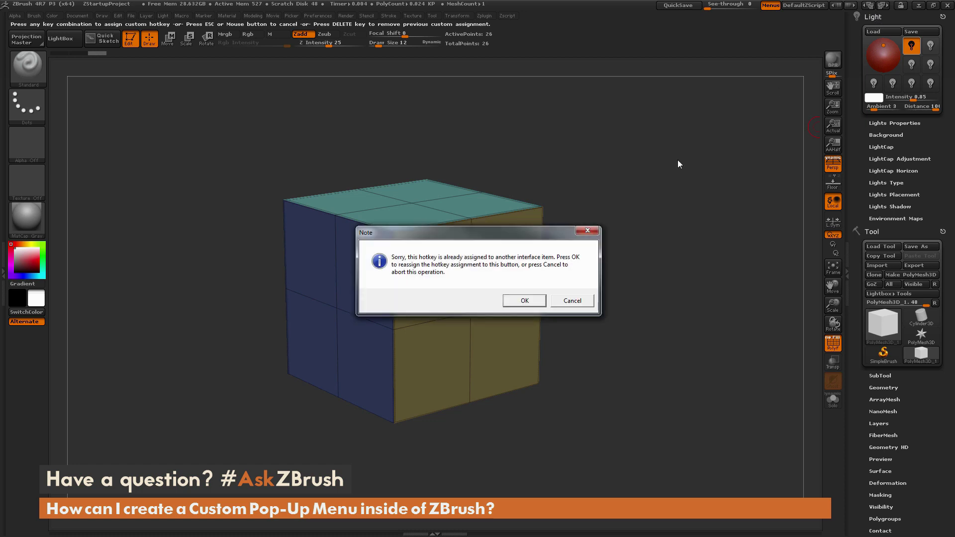
pyautogui.click(538, 302)
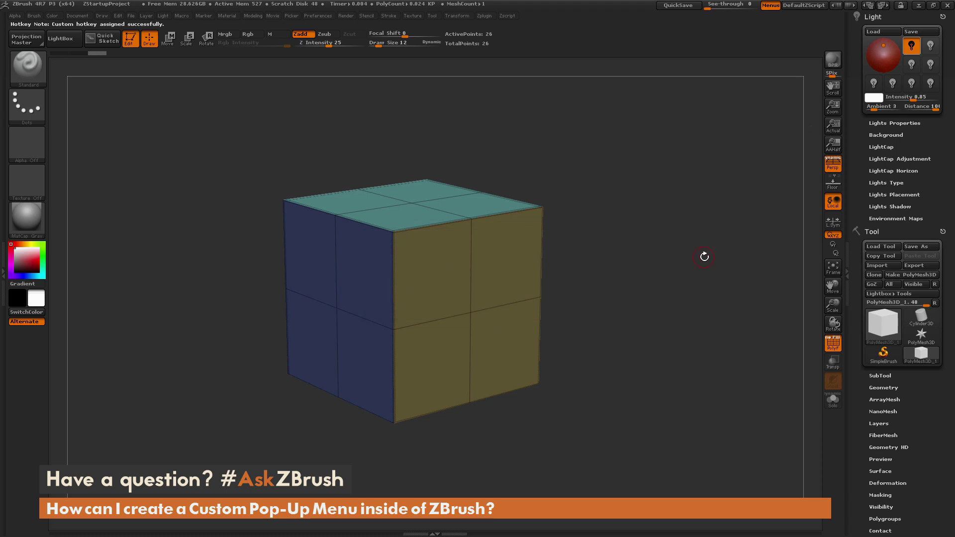
pyautogui.moveTo(571, 270); pyautogui.dragTo(500, 278)
pyautogui.press('l')
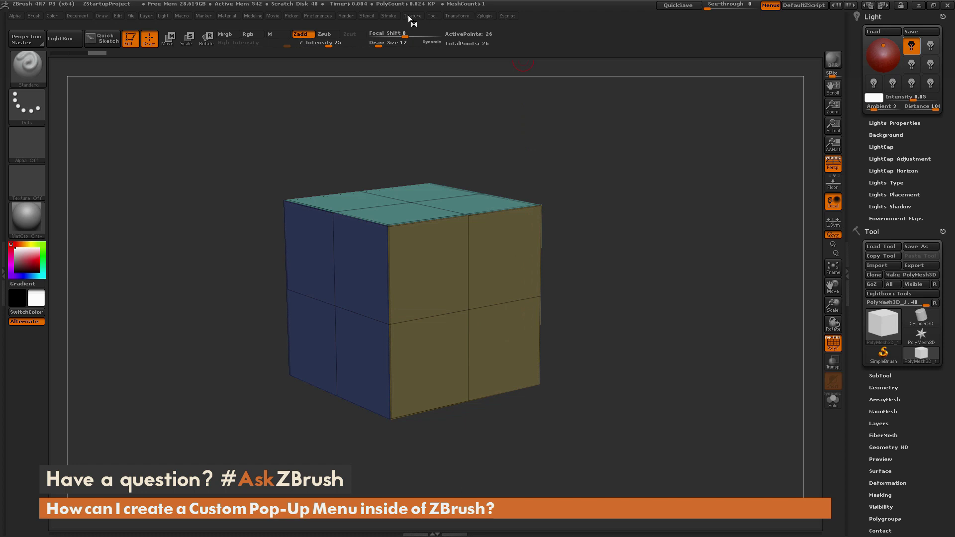
# Dock the Picker palette in the right tray and assign it the P hotkey.
pyautogui.click(292, 15)
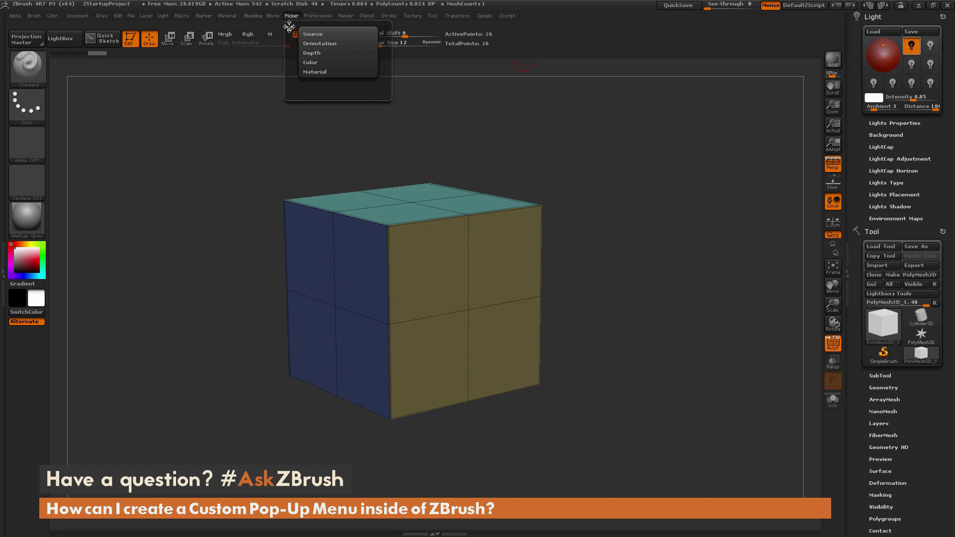
pyautogui.moveTo(289, 25); pyautogui.dragTo(878, 20)
pyautogui.hotkey('ctrl', 'shift')
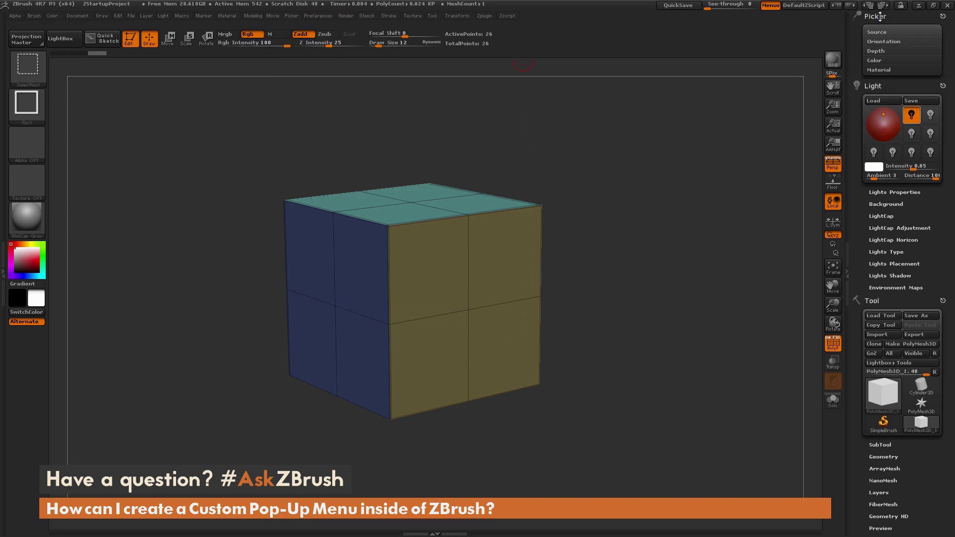
pyautogui.press('ctrl')
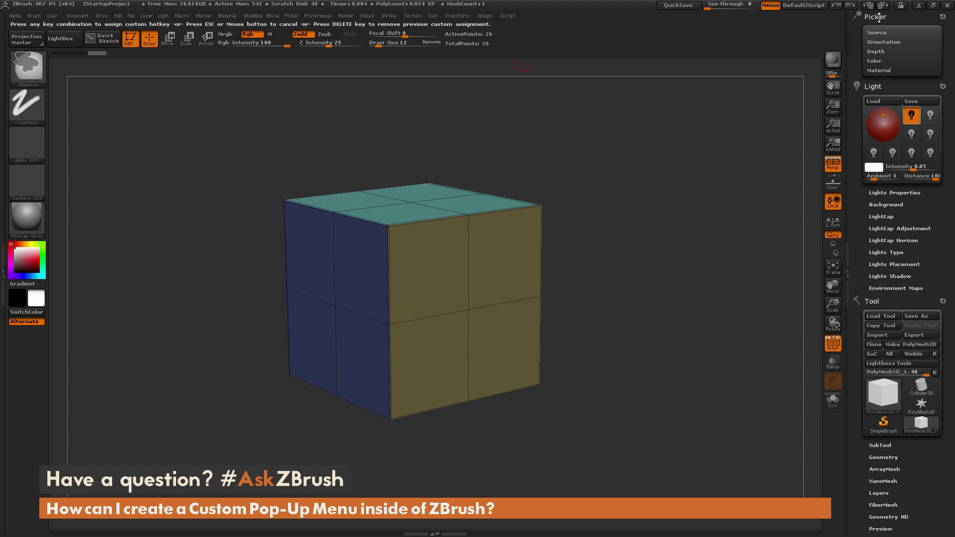
pyautogui.keyDown('ctrl'); pyautogui.keyDown('alt'); pyautogui.click(880, 18); pyautogui.keyUp('alt'); pyautogui.keyUp('ctrl')
pyautogui.press('p')
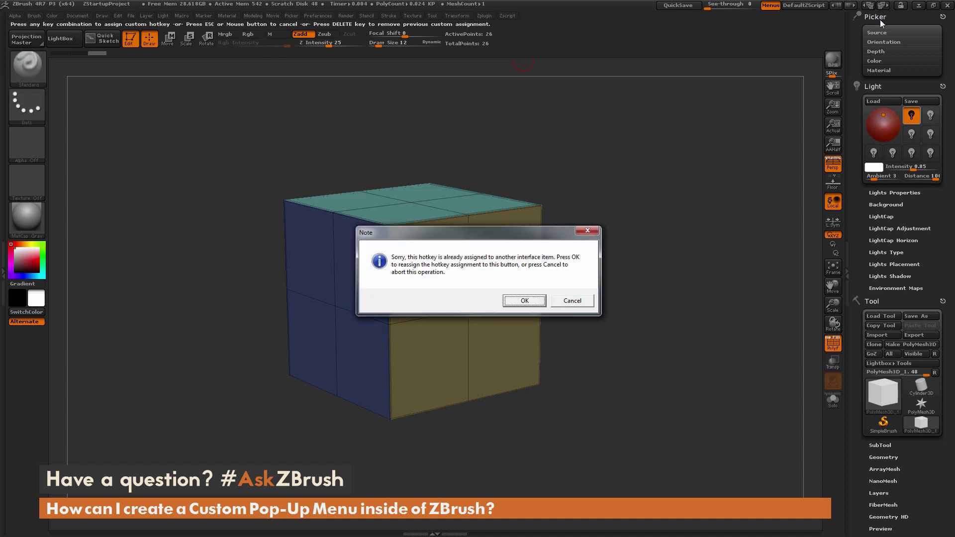
pyautogui.click(635, 299)
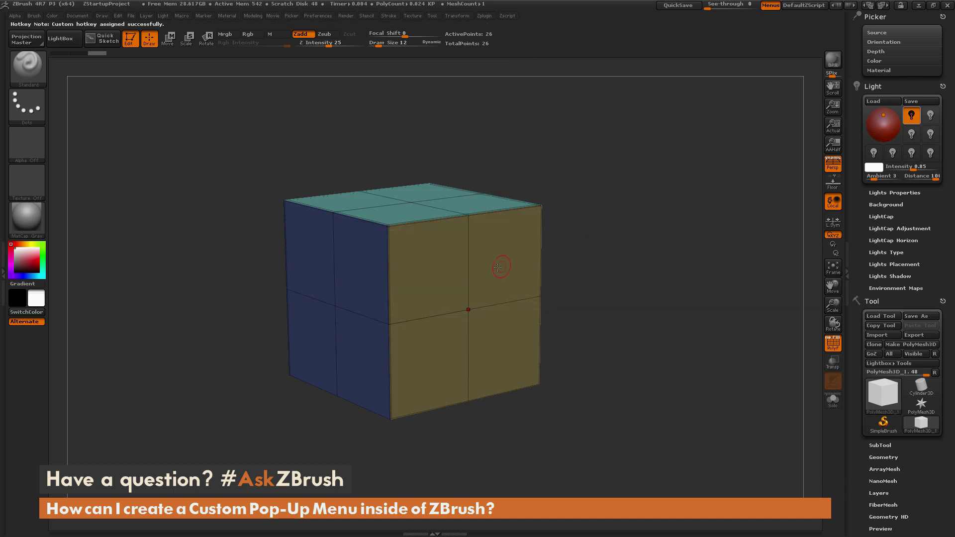
# Toggle the Picker and Light pop-ups on and off with P and L.
pyautogui.press('p')
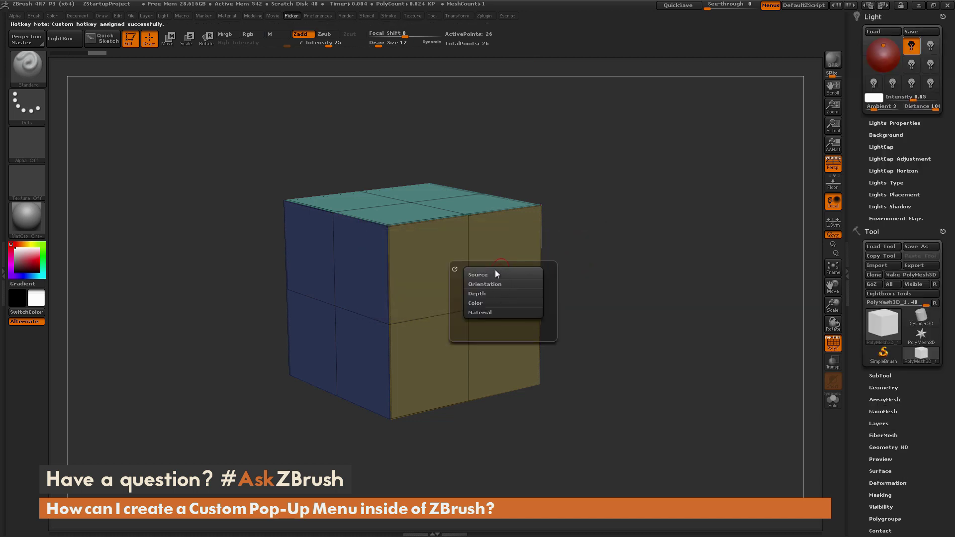
pyautogui.press('p')
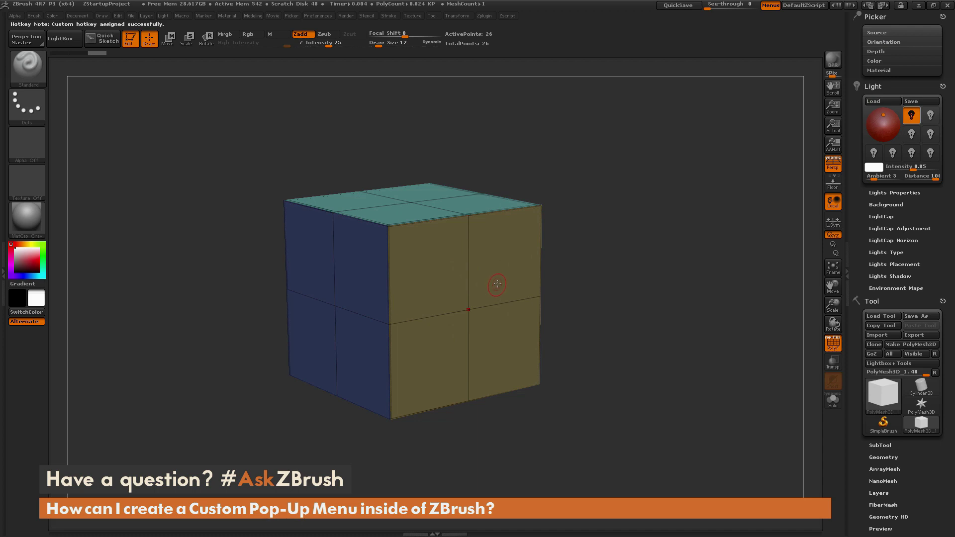
pyautogui.press('l')
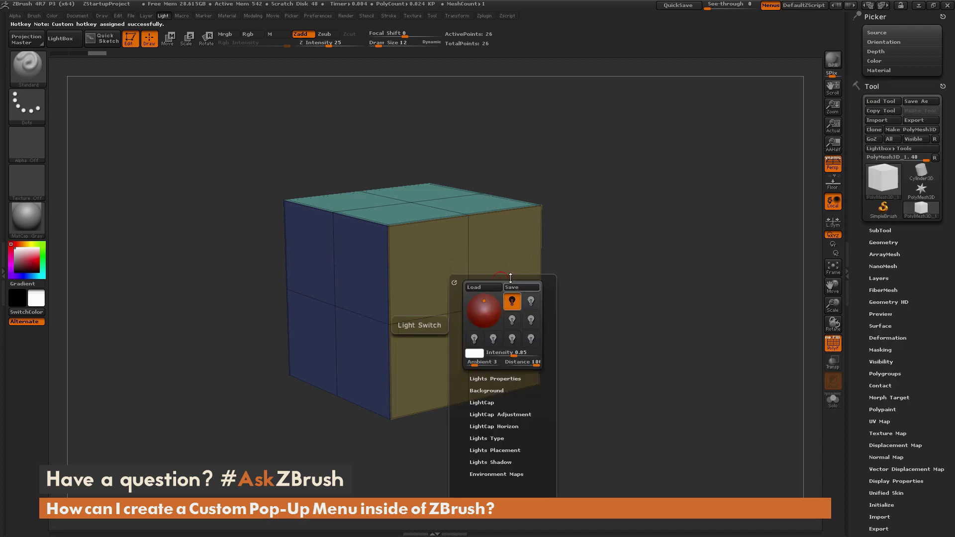
pyautogui.press('l')
pyautogui.press('p')
pyautogui.press('p')
pyautogui.press('l')
pyautogui.press('l')
pyautogui.press('p')
pyautogui.press('p')
pyautogui.press('l')
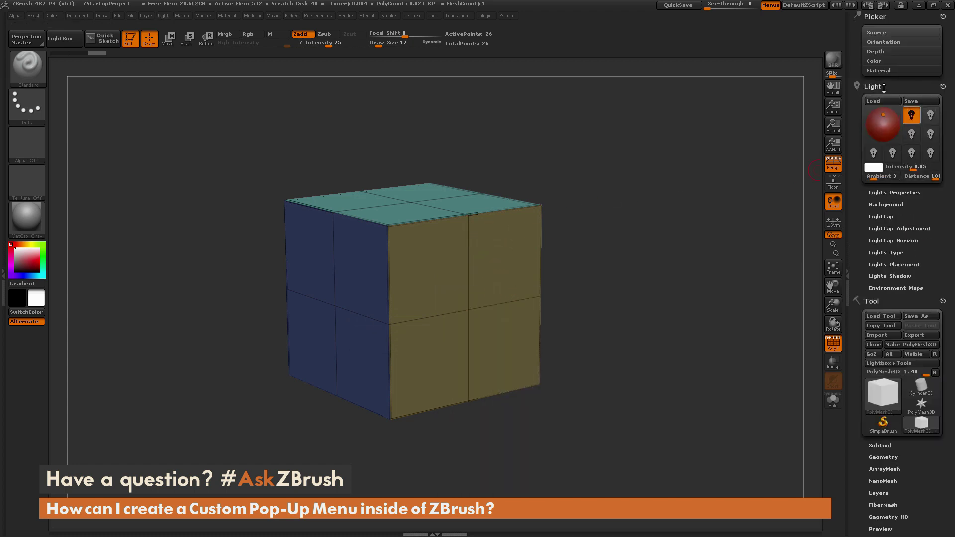
# Pop up the Light and Picker palettes once more with L and P.
pyautogui.press('l')
pyautogui.press('l')
pyautogui.press('p')
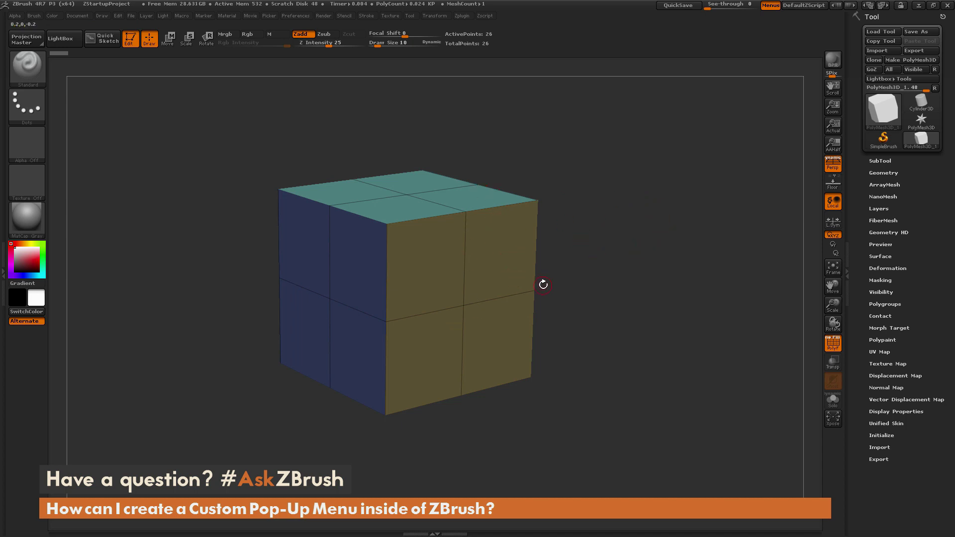
# Enable interface customizing in Preferences > Config, then copy Xpose View to the shelf and remove it.
pyautogui.click(4, 274)
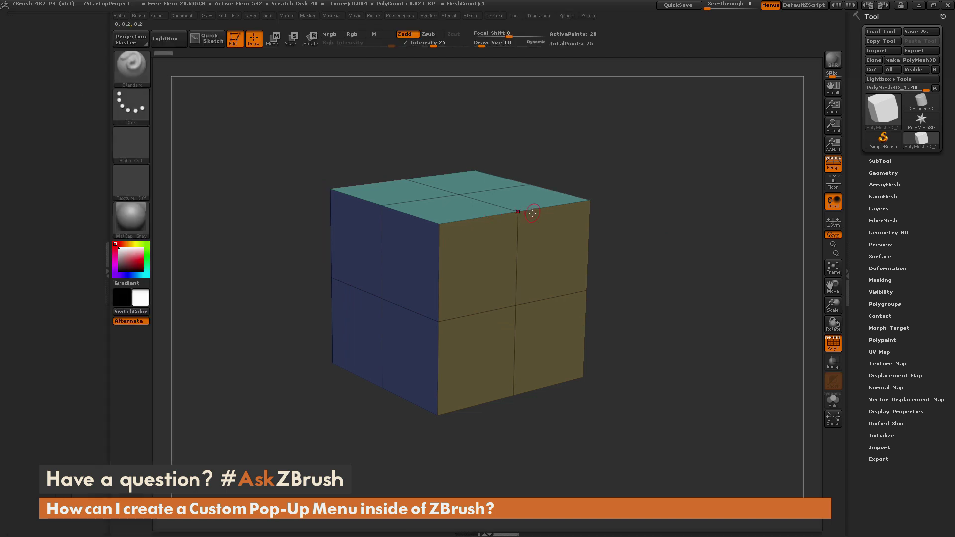
pyautogui.click(405, 17)
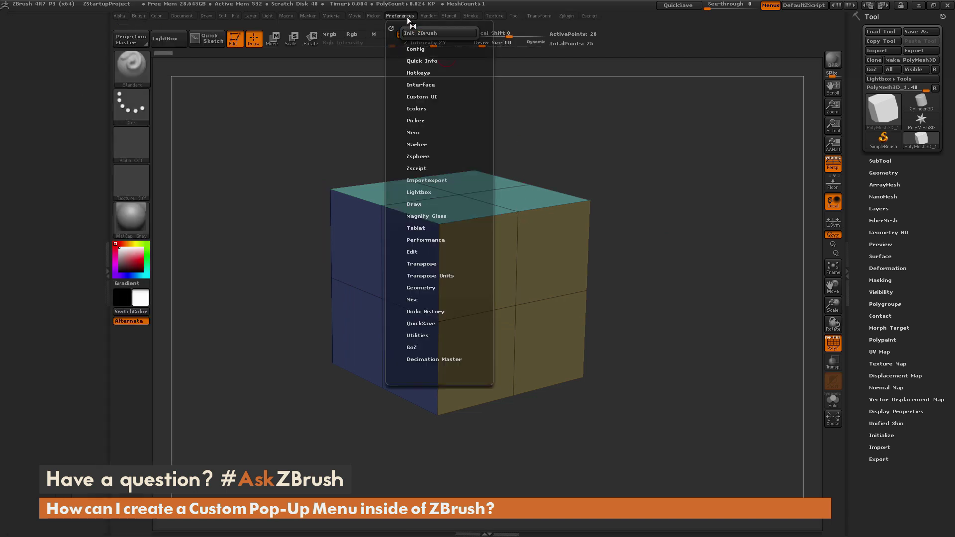
pyautogui.click(430, 49)
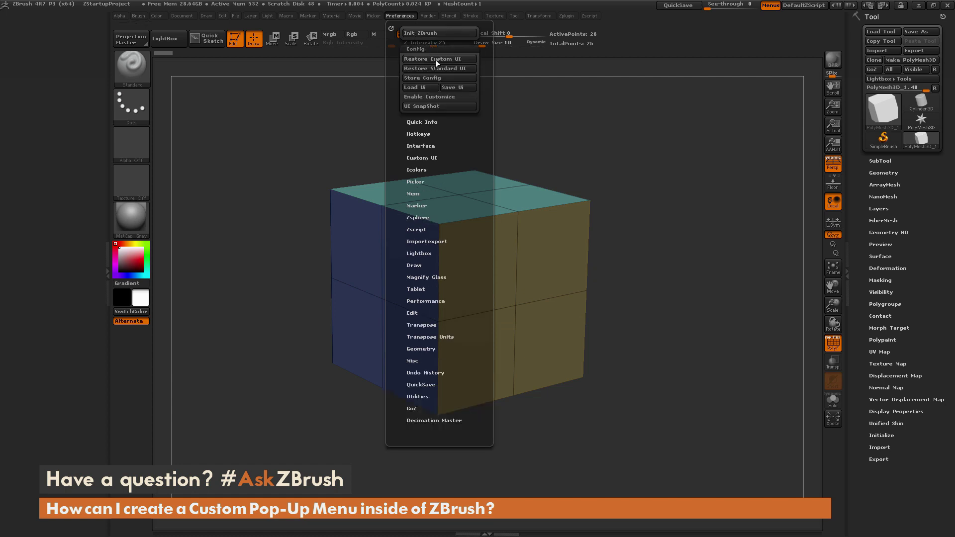
pyautogui.click(448, 97)
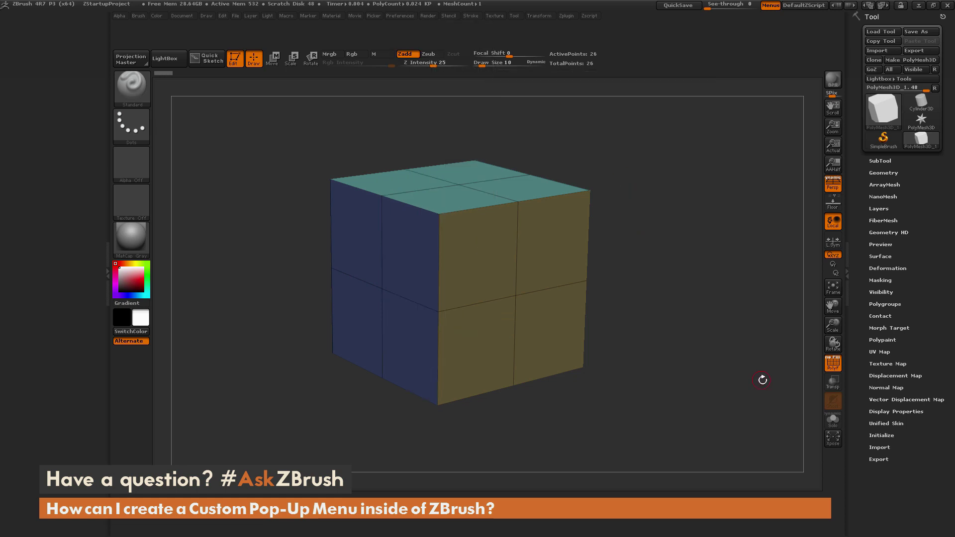
pyautogui.press('ctrl')
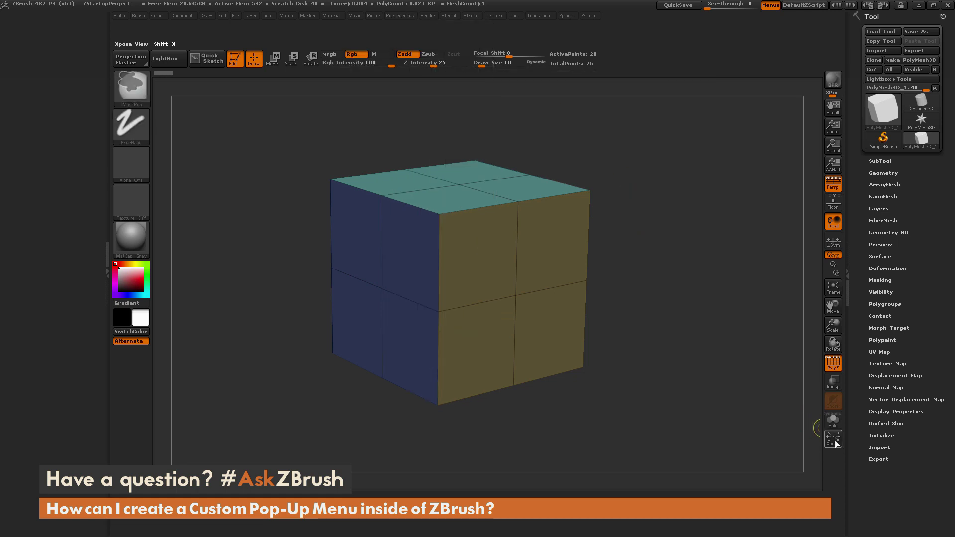
pyautogui.keyDown('ctrl'); pyautogui.keyDown('alt'); pyautogui.moveTo(836, 444); pyautogui.dragTo(620, 62); pyautogui.keyUp('alt'); pyautogui.keyUp('ctrl')
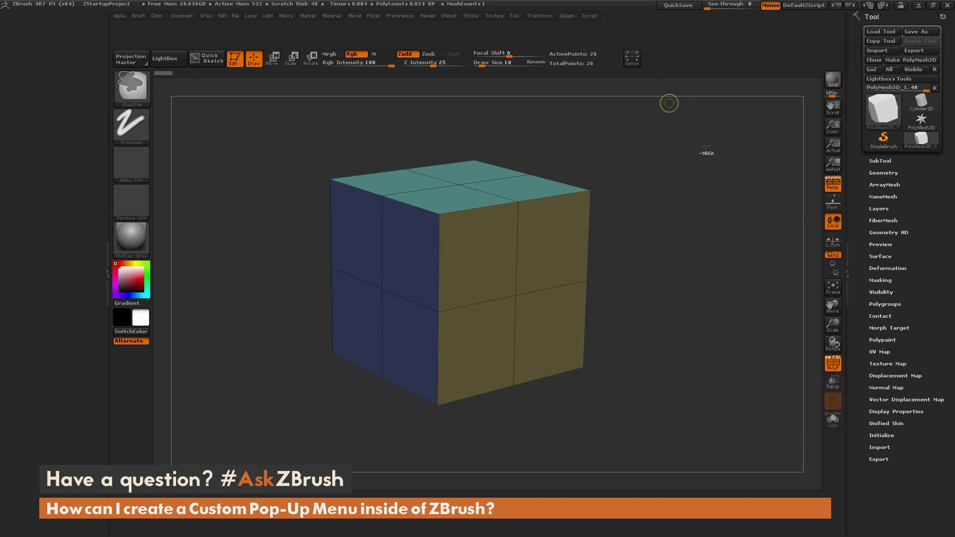
pyautogui.keyDown('ctrl'); pyautogui.keyDown('alt'); pyautogui.moveTo(833, 438); pyautogui.dragTo(826, 420); pyautogui.keyUp('alt'); pyautogui.keyUp('ctrl')
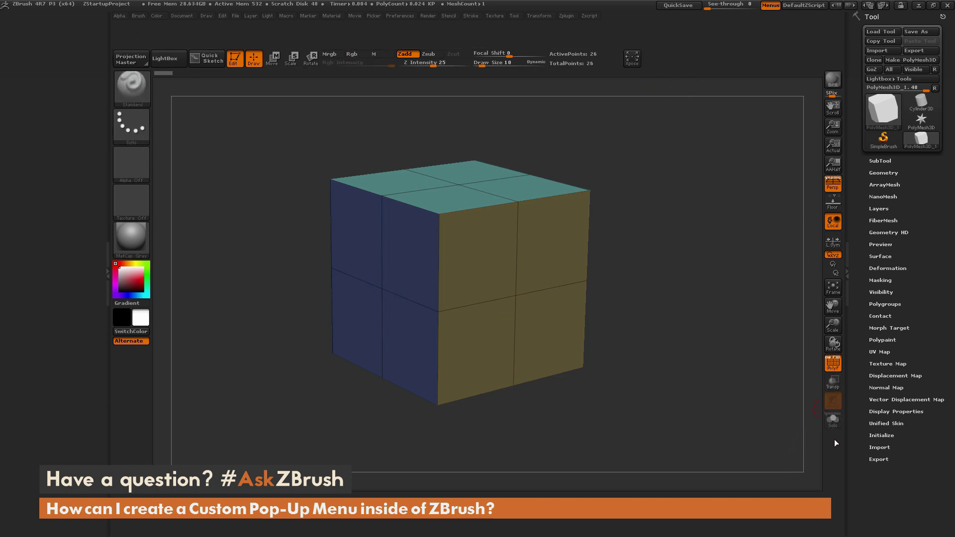
# Remove the QuickSketch, LightBox and Projection Master shortcuts from the top shelf.
pyautogui.press('ctrl')
pyautogui.press('ctrl')
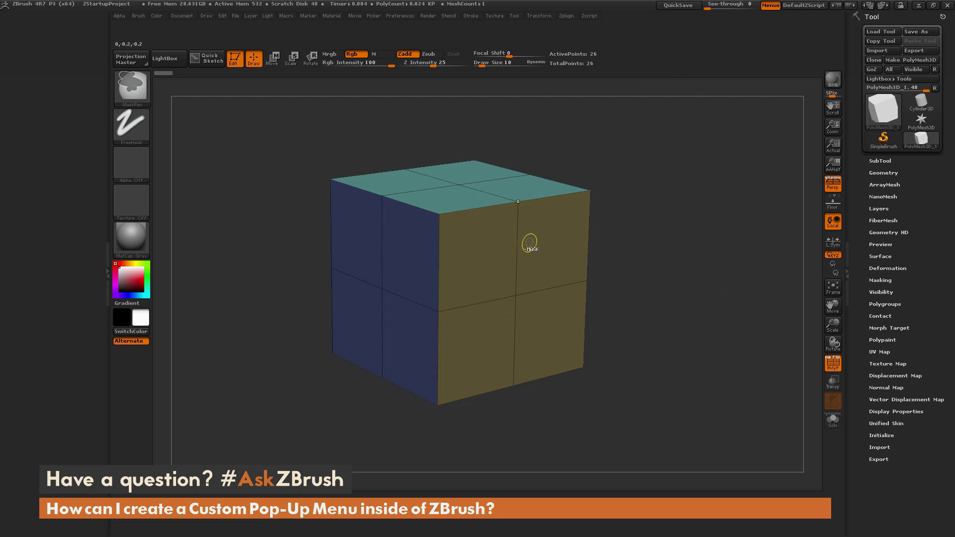
pyautogui.keyDown('ctrl'); pyautogui.keyDown('alt'); pyautogui.moveTo(208, 63); pyautogui.dragTo(229, 165); pyautogui.keyUp('alt'); pyautogui.keyUp('ctrl')
pyautogui.keyDown('ctrl'); pyautogui.keyDown('alt'); pyautogui.moveTo(174, 60); pyautogui.dragTo(221, 166); pyautogui.keyUp('alt'); pyautogui.keyUp('ctrl')
pyautogui.keyDown('ctrl'); pyautogui.keyDown('alt'); pyautogui.moveTo(131, 59); pyautogui.dragTo(213, 162); pyautogui.keyUp('alt'); pyautogui.keyUp('ctrl')
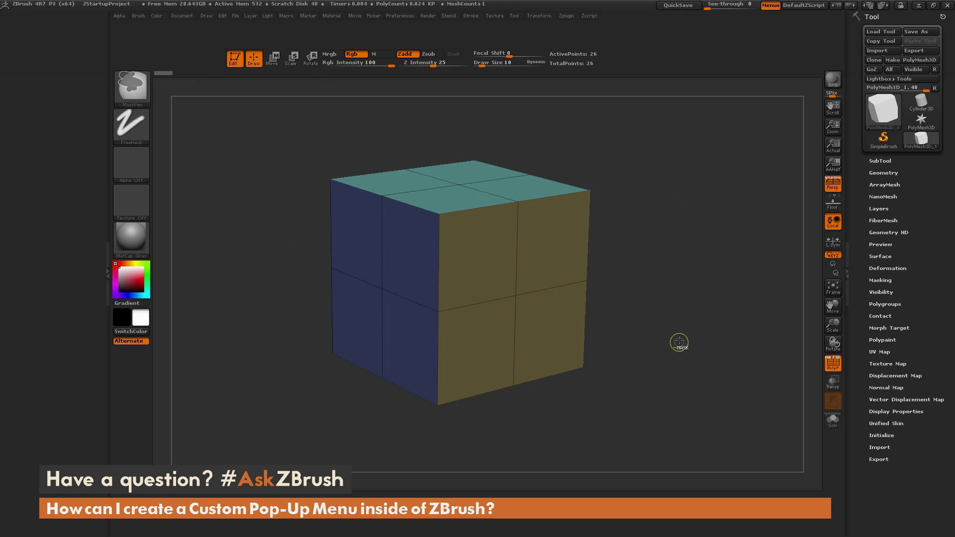
# Copy the SubTool Duplicate and Append buttons onto the shelf.
pyautogui.click(886, 161)
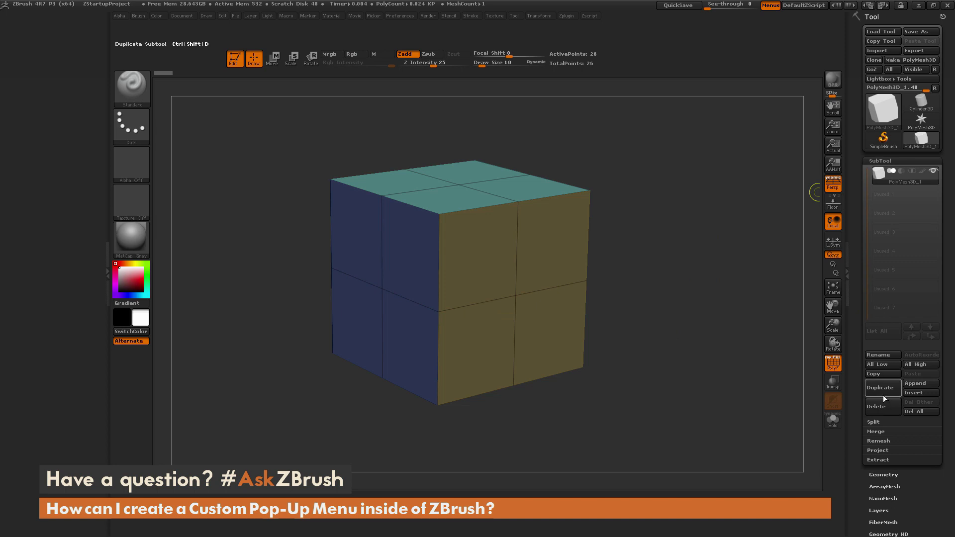
pyautogui.keyDown('ctrl'); pyautogui.keyDown('alt'); pyautogui.moveTo(886, 392); pyautogui.dragTo(627, 59); pyautogui.keyUp('alt'); pyautogui.keyUp('ctrl')
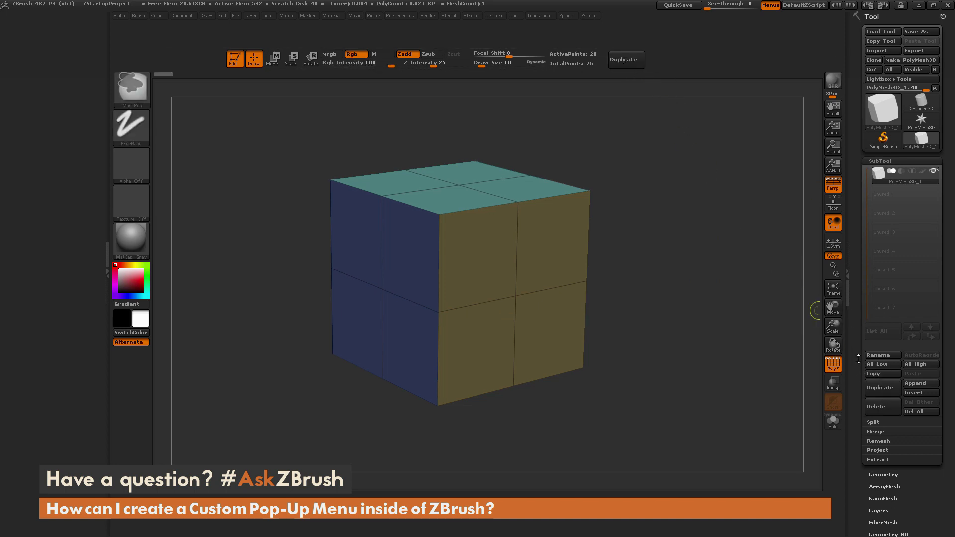
pyautogui.keyDown('ctrl'); pyautogui.keyDown('alt'); pyautogui.moveTo(917, 382); pyautogui.dragTo(664, 55); pyautogui.keyUp('alt'); pyautogui.keyUp('ctrl')
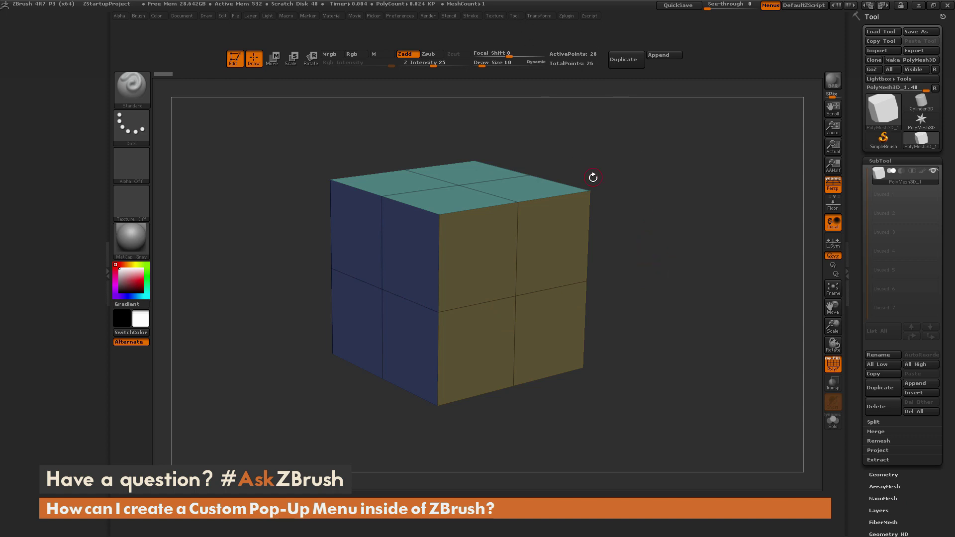
# Create a new custom menu titled 'Modeling Tool' from Preferences > Custom UI.
pyautogui.click(401, 16)
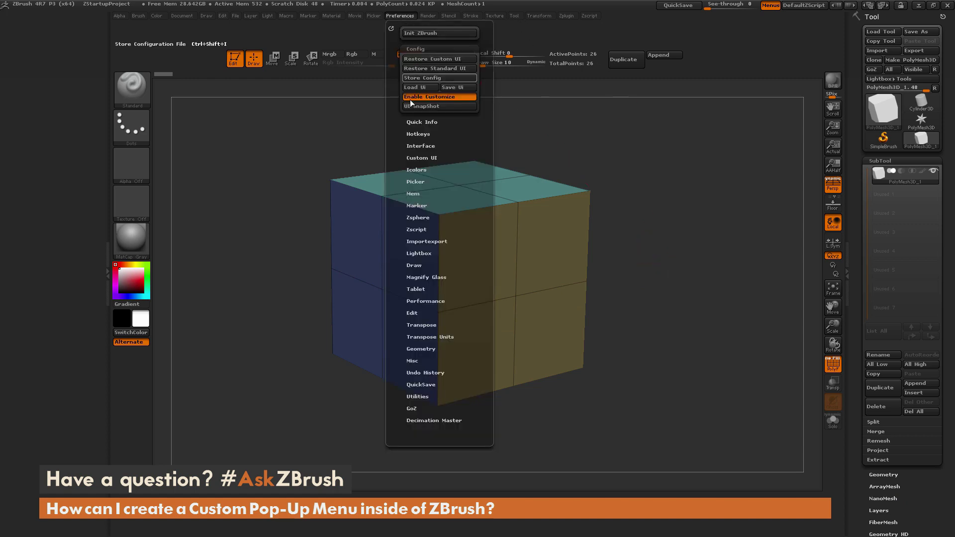
pyautogui.click(428, 158)
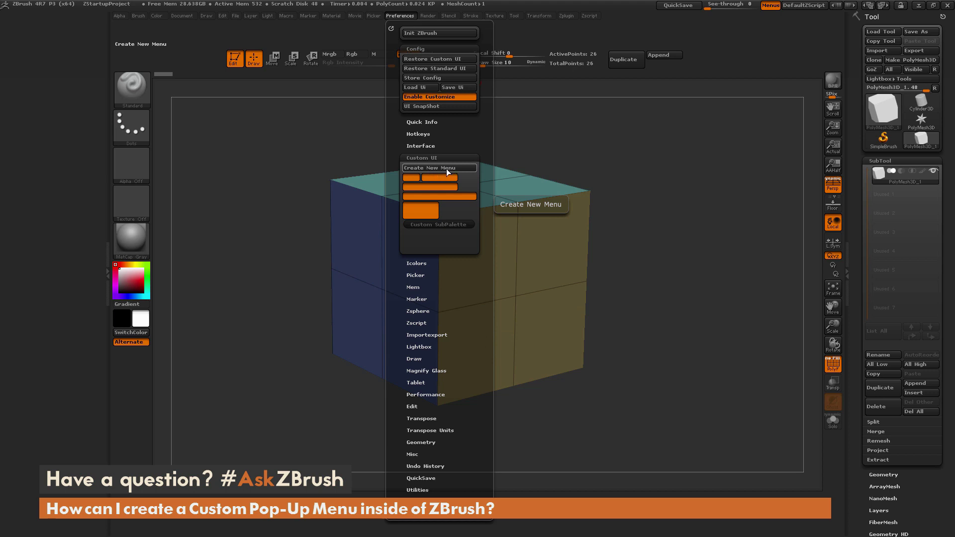
pyautogui.click(447, 168)
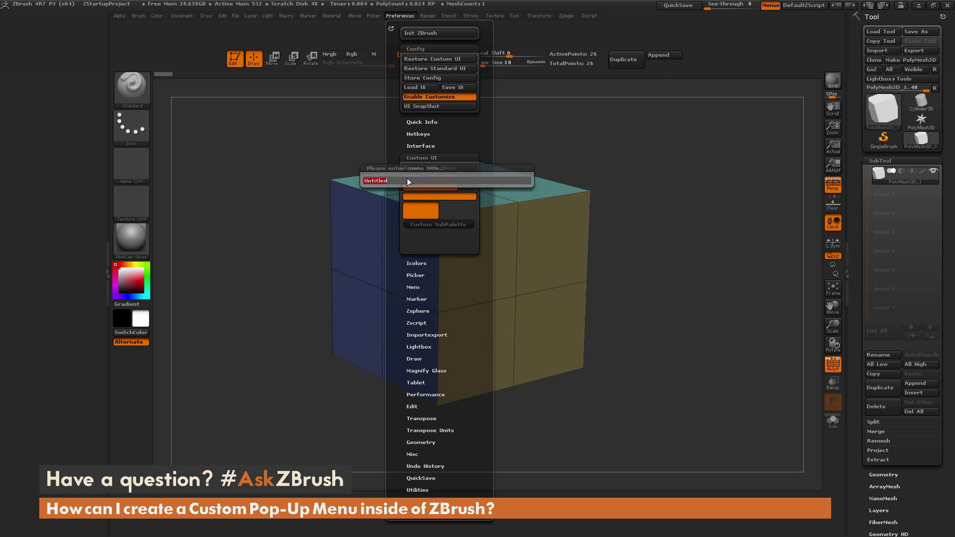
pyautogui.write('Modeling Tool')
pyautogui.press('Return')
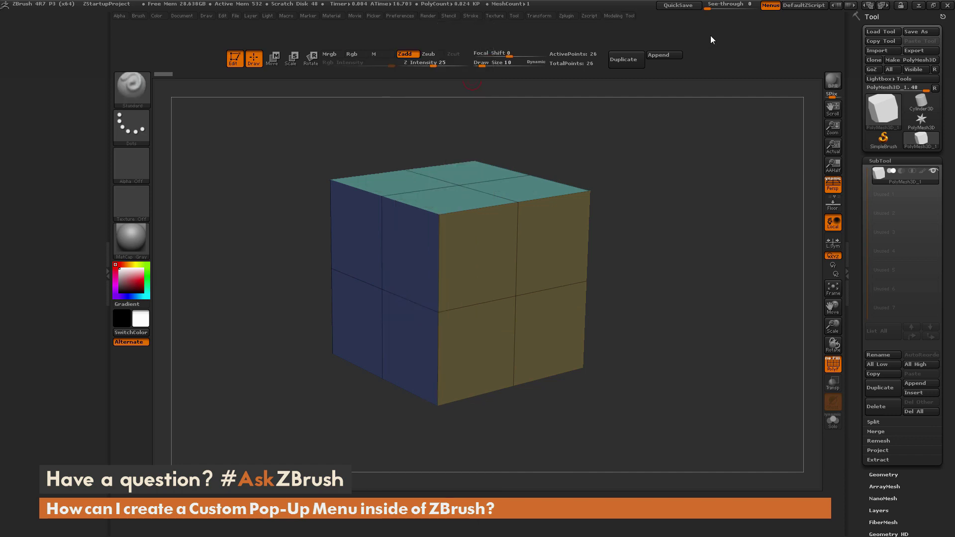
# Move the Modeling Tool menu after Material, dock it in the left tray, reopen Custom UI preferences.
pyautogui.keyDown('ctrl'); pyautogui.keyDown('alt'); pyautogui.moveTo(620, 17); pyautogui.dragTo(384, 25); pyautogui.keyUp('alt'); pyautogui.keyUp('ctrl')
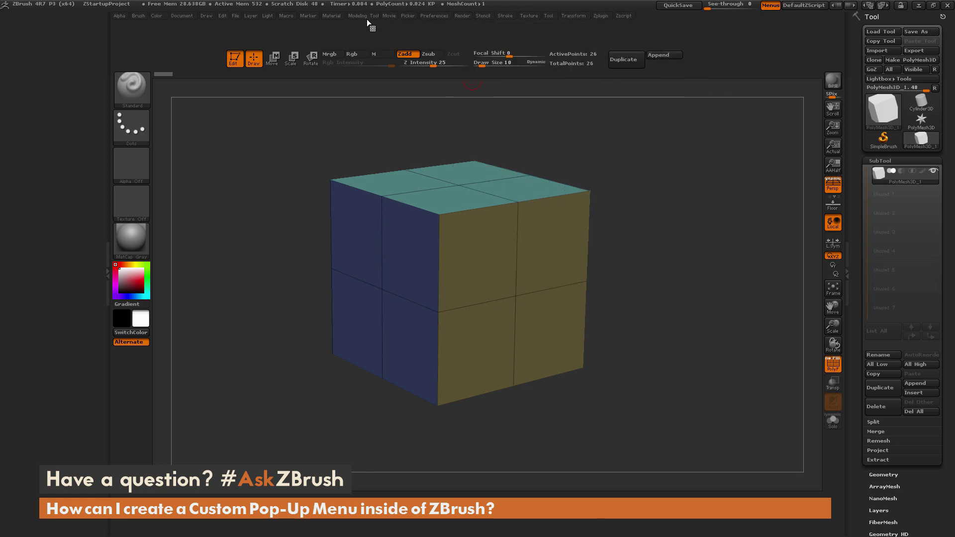
pyautogui.click(368, 16)
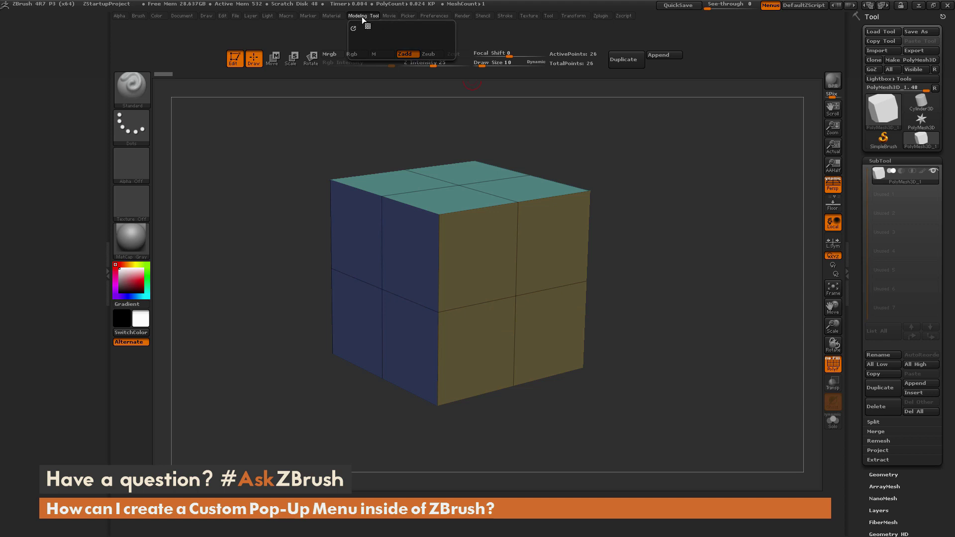
pyautogui.moveTo(354, 27); pyautogui.dragTo(60, 25)
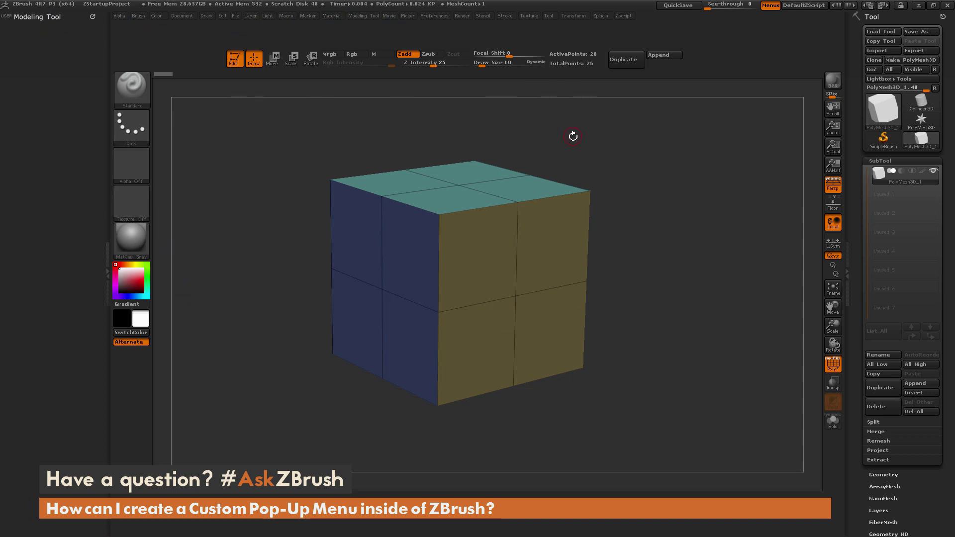
pyautogui.click(439, 15)
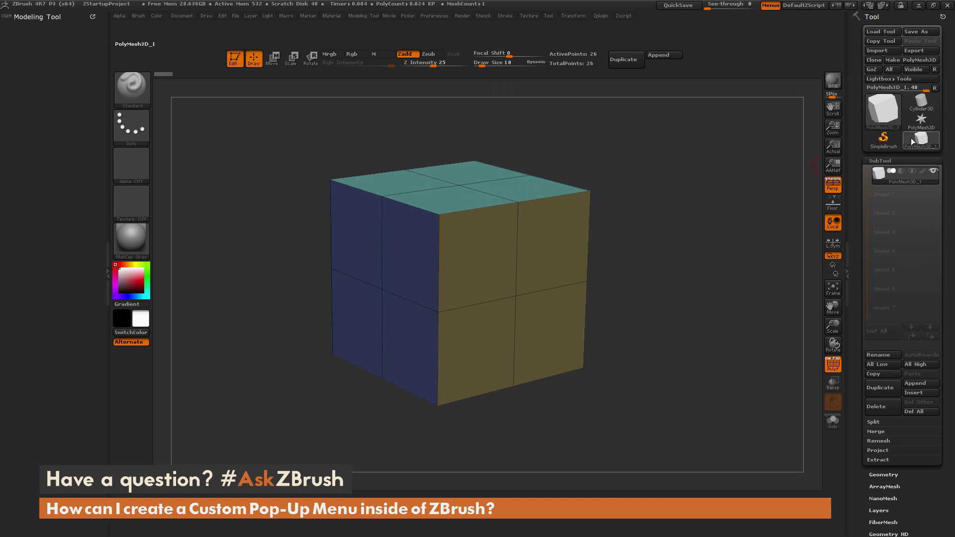
pyautogui.click(438, 16)
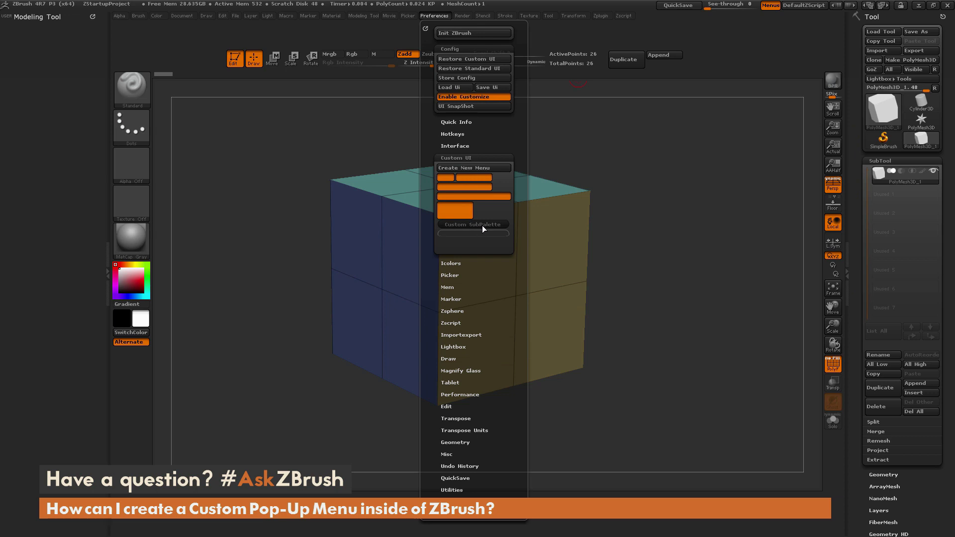
# Copy a Custom SubPalette into the docked Modeling Tool menu as an Untitled subpalette.
pyautogui.press('ctrl')
pyautogui.keyDown('ctrl'); pyautogui.keyDown('alt'); pyautogui.moveTo(485, 225); pyautogui.dragTo(52, 28); pyautogui.keyUp('alt'); pyautogui.keyUp('ctrl')
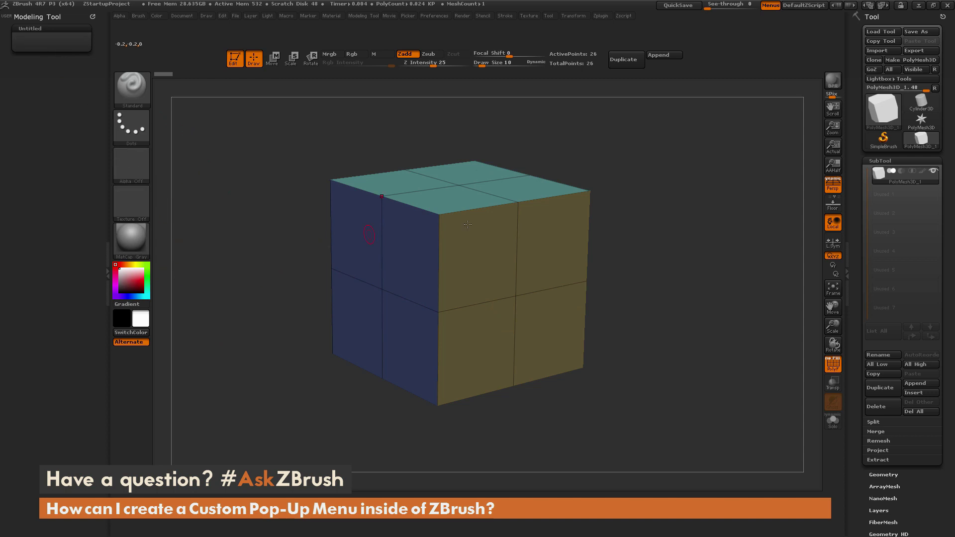
pyautogui.moveTo(860, 297); pyautogui.dragTo(860, 164)
# Copy Crease PG from Tool > Geometry > Crease into the Untitled subpalette.
pyautogui.click(883, 341)
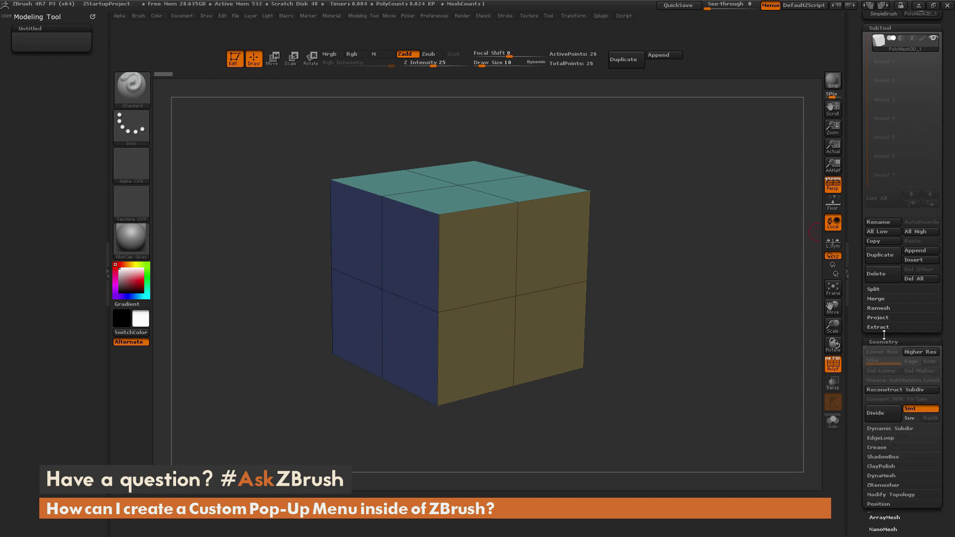
pyautogui.moveTo(859, 398); pyautogui.dragTo(860, 253)
pyautogui.click(877, 302)
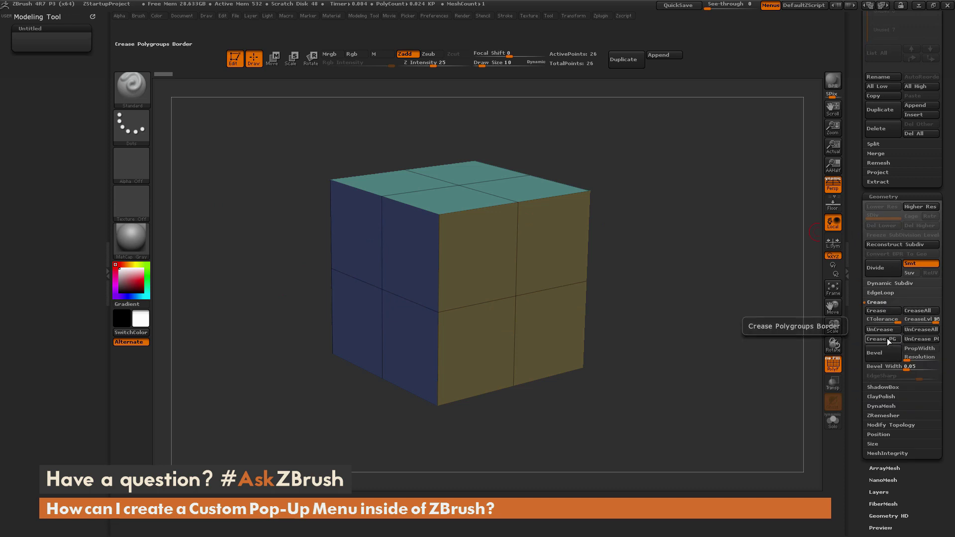
pyautogui.moveTo(877, 340)
pyautogui.keyDown('ctrl'); pyautogui.keyDown('alt'); pyautogui.mouseDown()
pyautogui.moveTo(560, 204)
pyautogui.moveTo(42, 41)
pyautogui.mouseUp(); pyautogui.keyUp('alt'); pyautogui.keyUp('ctrl')
# Copy Auto Groups from Tool > Polygroups beside Crease PG.
pyautogui.moveTo(859, 308); pyautogui.dragTo(861, 278)
pyautogui.scroll(-5, 890, 276)
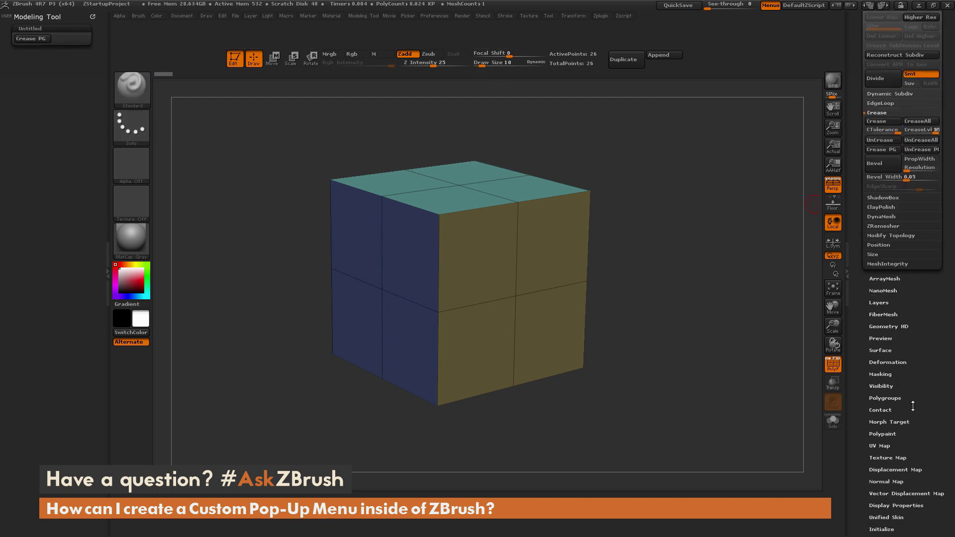
pyautogui.click(896, 398)
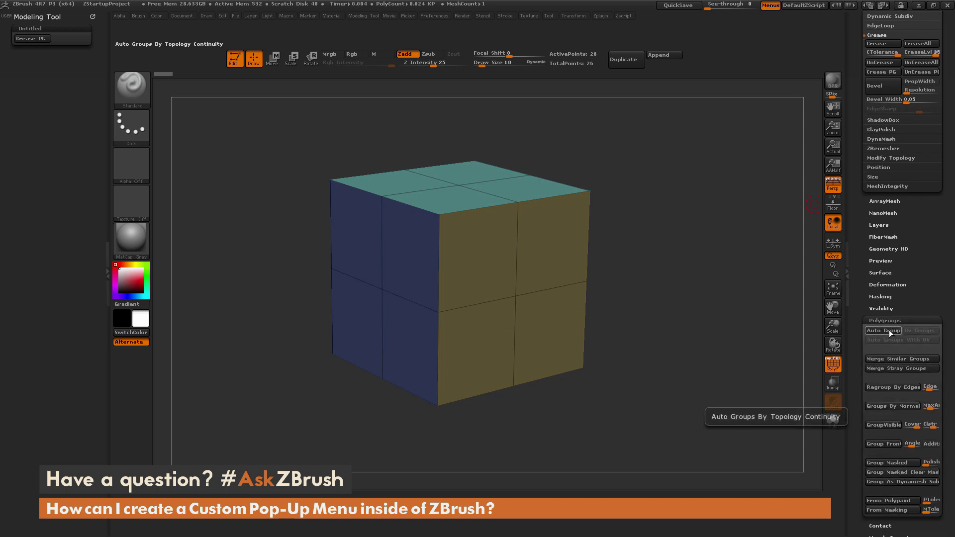
pyautogui.moveTo(854, 326)
pyautogui.keyDown('ctrl'); pyautogui.keyDown('alt'); pyautogui.mouseDown()
pyautogui.moveTo(241, 106)
pyautogui.moveTo(85, 38)
pyautogui.mouseUp(); pyautogui.keyUp('alt'); pyautogui.keyUp('ctrl')
pyautogui.scroll(10, 885, 194)
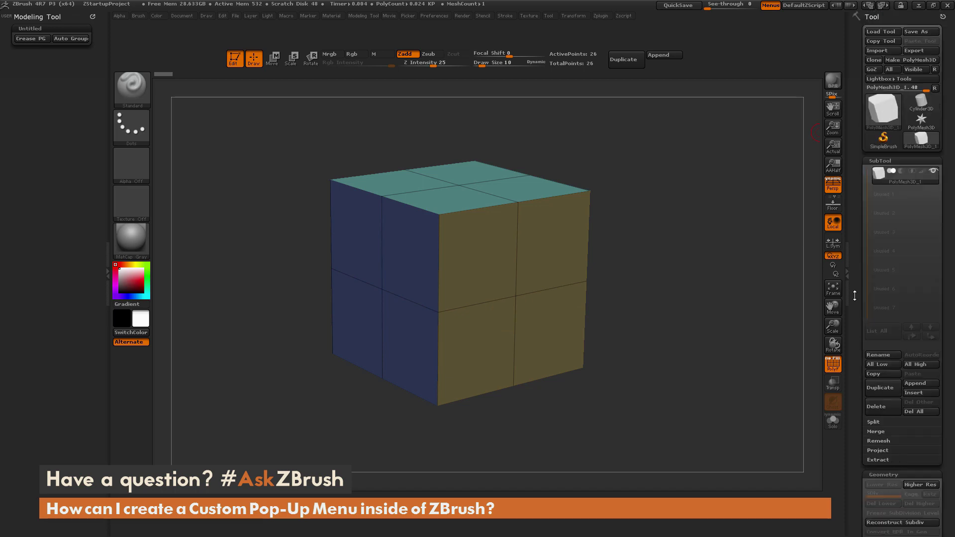
# Dock the Brush palette in the right tray and add the ZModeler and ClayBuildup brushes to the subpalette.
pyautogui.click(138, 15)
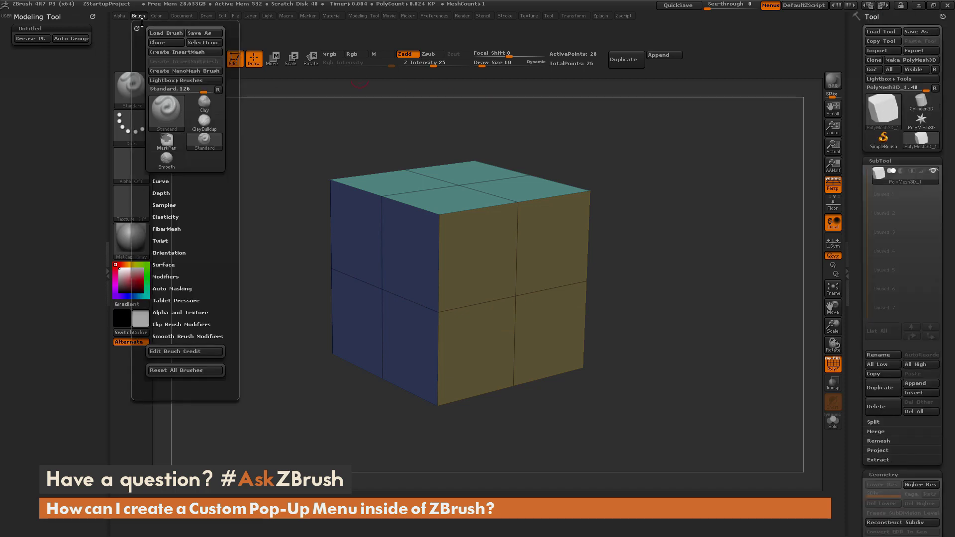
pyautogui.moveTo(137, 28)
pyautogui.mouseDown()
pyautogui.moveTo(487, 7)
pyautogui.moveTo(885, 10)
pyautogui.moveTo(885, 29)
pyautogui.mouseUp()
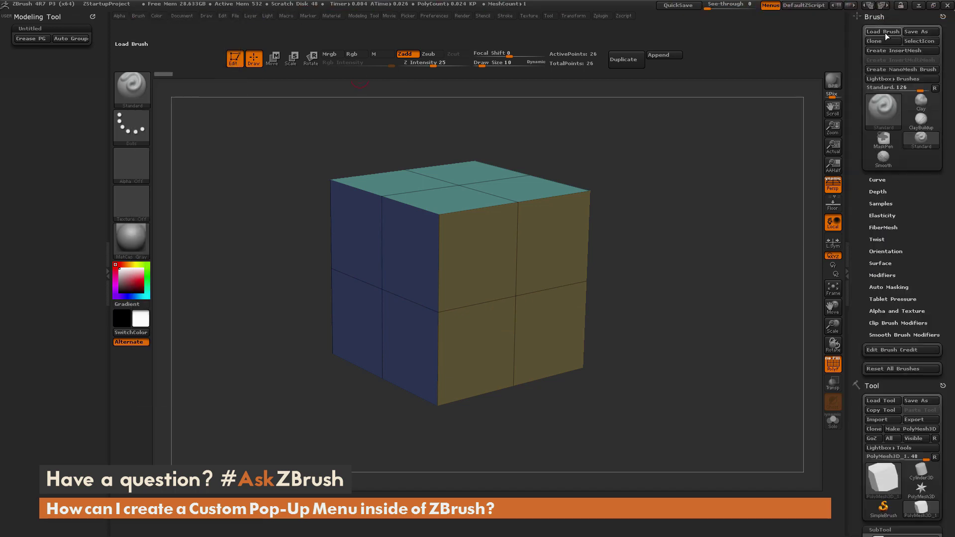
pyautogui.click(915, 139)
pyautogui.click(382, 344)
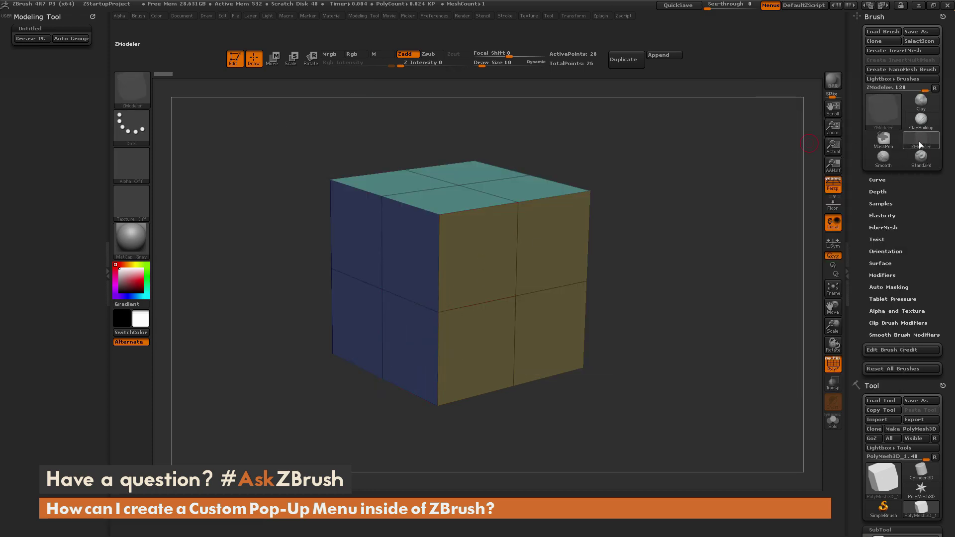
pyautogui.moveTo(918, 144)
pyautogui.keyDown('ctrl'); pyautogui.keyDown('alt'); pyautogui.mouseDown()
pyautogui.moveTo(249, 88)
pyautogui.moveTo(34, 58)
pyautogui.mouseUp(); pyautogui.keyUp('alt'); pyautogui.keyUp('ctrl')
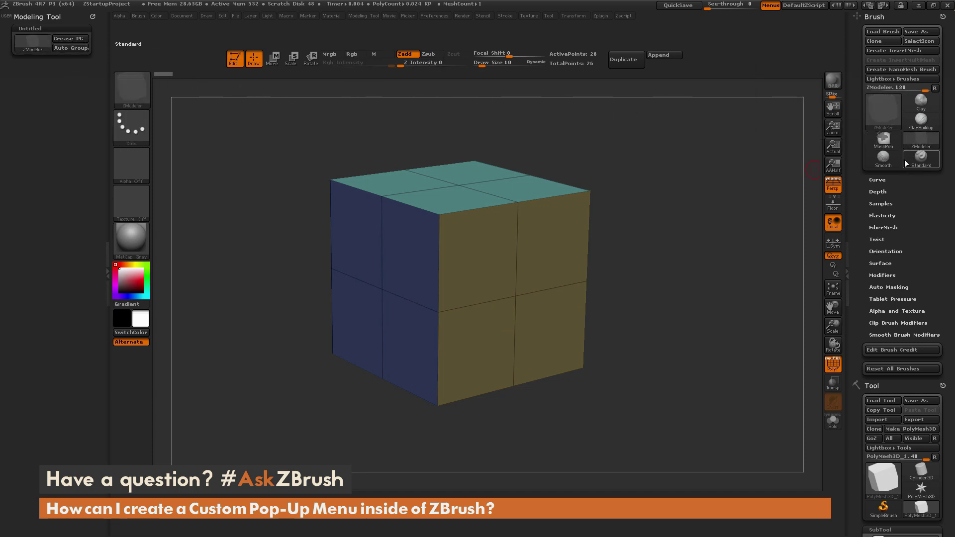
pyautogui.moveTo(921, 119)
pyautogui.keyDown('ctrl'); pyautogui.keyDown('alt'); pyautogui.mouseDown()
pyautogui.moveTo(806, 89)
pyautogui.moveTo(59, 43)
pyautogui.moveTo(70, 45)
pyautogui.mouseUp(); pyautogui.keyUp('alt'); pyautogui.keyUp('ctrl')
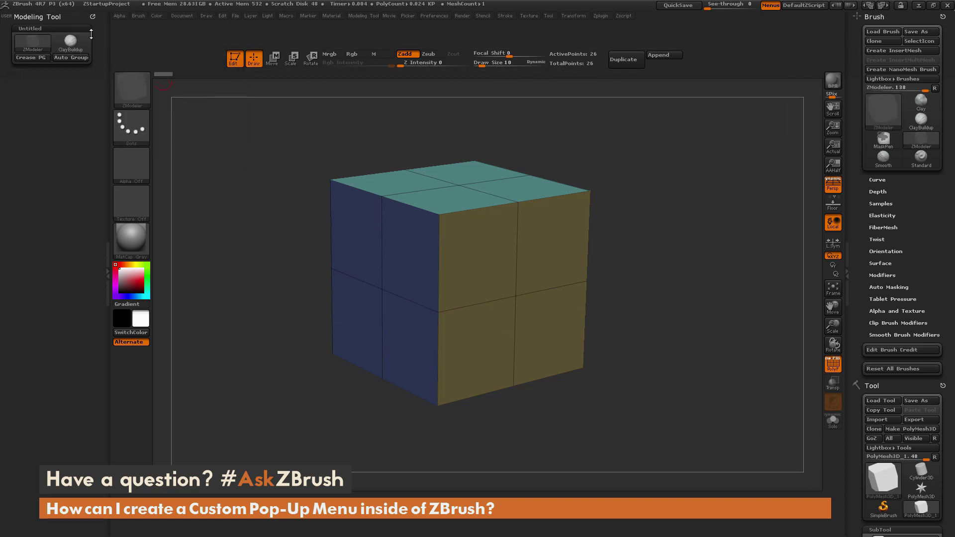
# Rename the subpalette to 'Brushes'.
pyautogui.press('ctrl')
pyautogui.keyDown('ctrl'); pyautogui.click(37, 30); pyautogui.keyUp('ctrl')
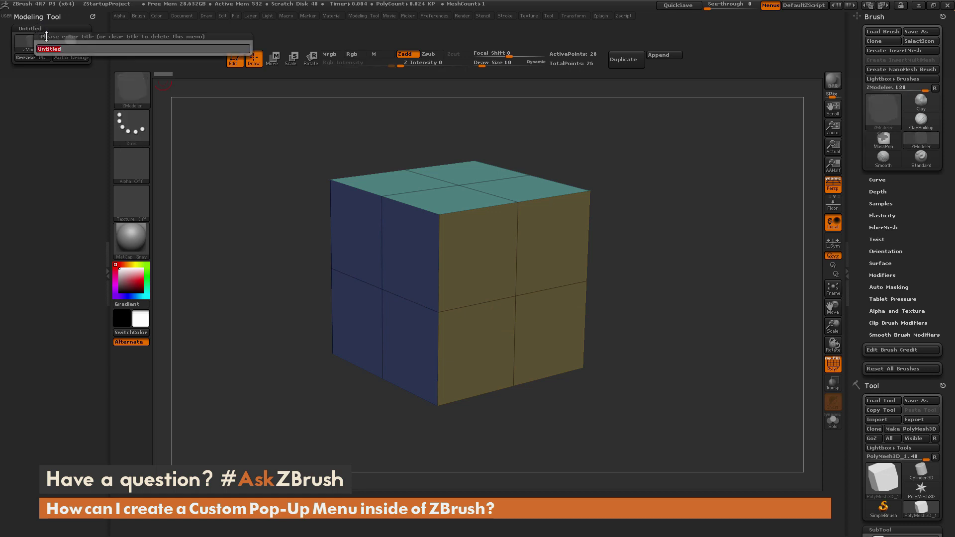
pyautogui.write('Brushes')
pyautogui.press('Return')
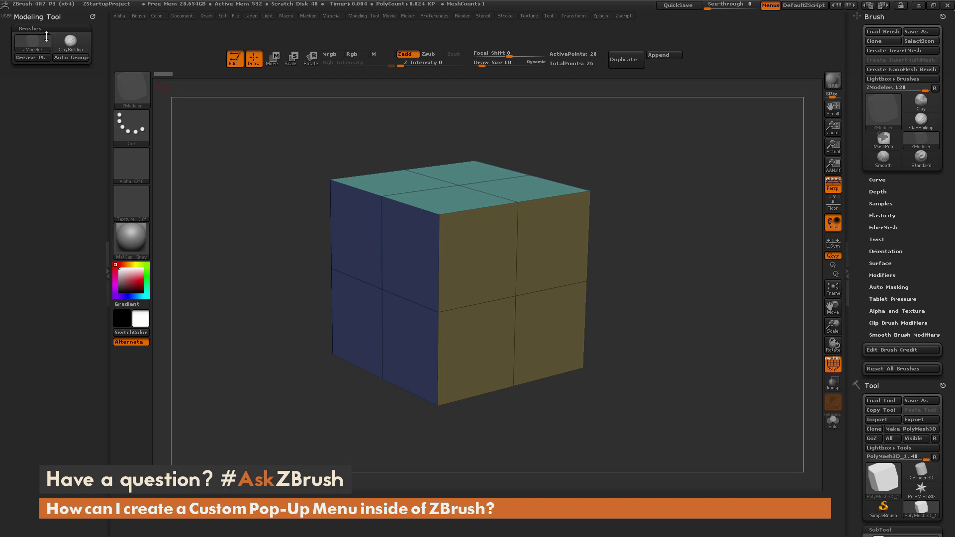
pyautogui.click(436, 15)
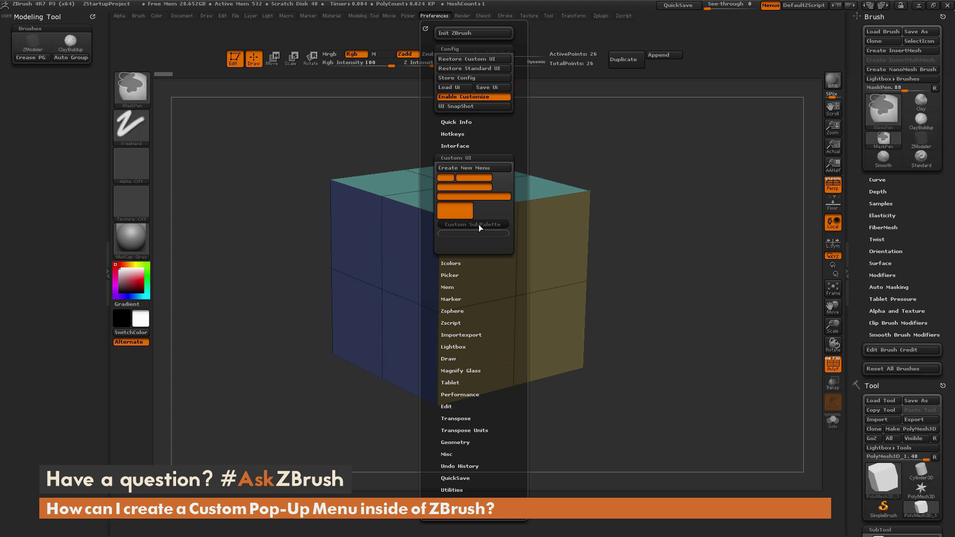
# Add a new Untitled subpalette holding Reconstruct Subdiv, DynaMesh and the DynaMesh Resolution slider.
pyautogui.moveTo(473, 224)
pyautogui.keyDown('ctrl'); pyautogui.keyDown('alt'); pyautogui.mouseDown()
pyautogui.moveTo(205, 115)
pyautogui.moveTo(50, 29)
pyautogui.moveTo(52, 17)
pyautogui.mouseUp(); pyautogui.keyUp('alt'); pyautogui.keyUp('ctrl')
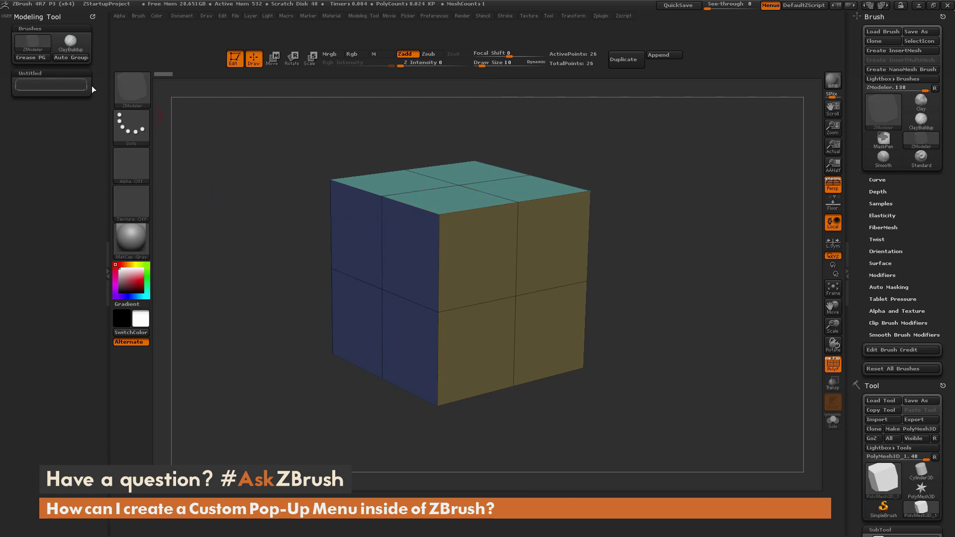
pyautogui.scroll(-15, 916, 267)
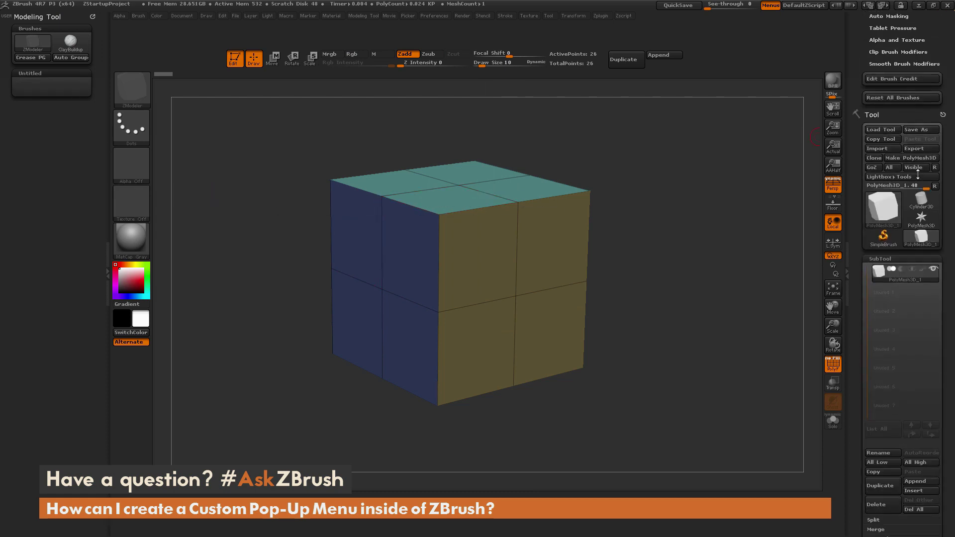
pyautogui.scroll(-3, 896, 249)
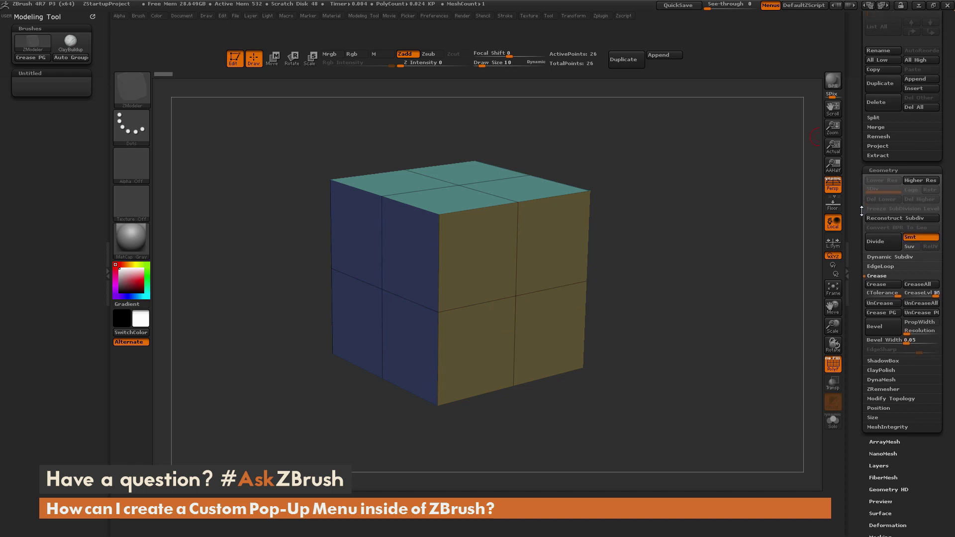
pyautogui.moveTo(906, 219)
pyautogui.keyDown('ctrl'); pyautogui.keyDown('alt'); pyautogui.mouseDown()
pyautogui.moveTo(804, 214)
pyautogui.moveTo(62, 83)
pyautogui.mouseUp(); pyautogui.keyUp('alt'); pyautogui.keyUp('ctrl')
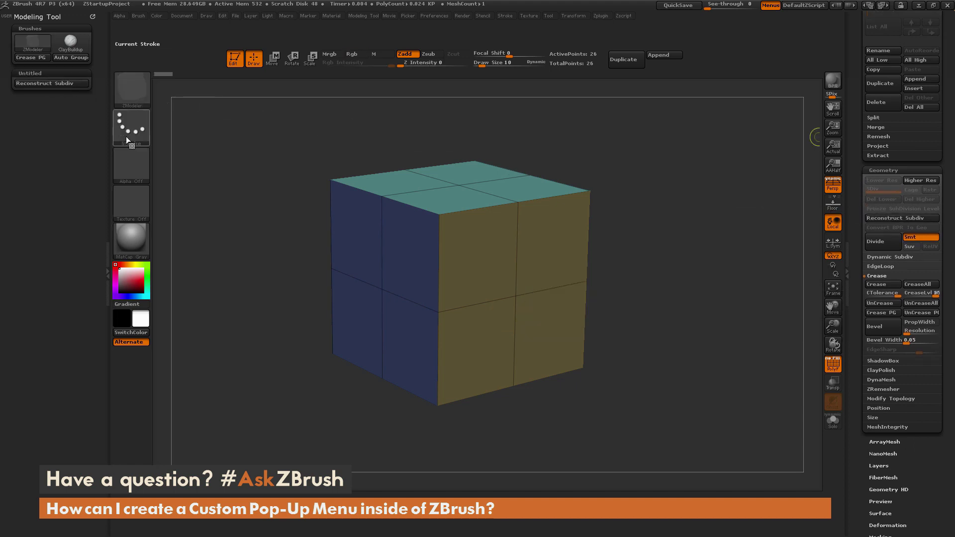
pyautogui.click(881, 380)
pyautogui.moveTo(889, 318)
pyautogui.keyDown('ctrl'); pyautogui.keyDown('alt'); pyautogui.mouseDown()
pyautogui.moveTo(836, 290)
pyautogui.moveTo(747, 285)
pyautogui.moveTo(140, 110)
pyautogui.moveTo(45, 97)
pyautogui.mouseUp(); pyautogui.keyUp('alt'); pyautogui.keyUp('ctrl')
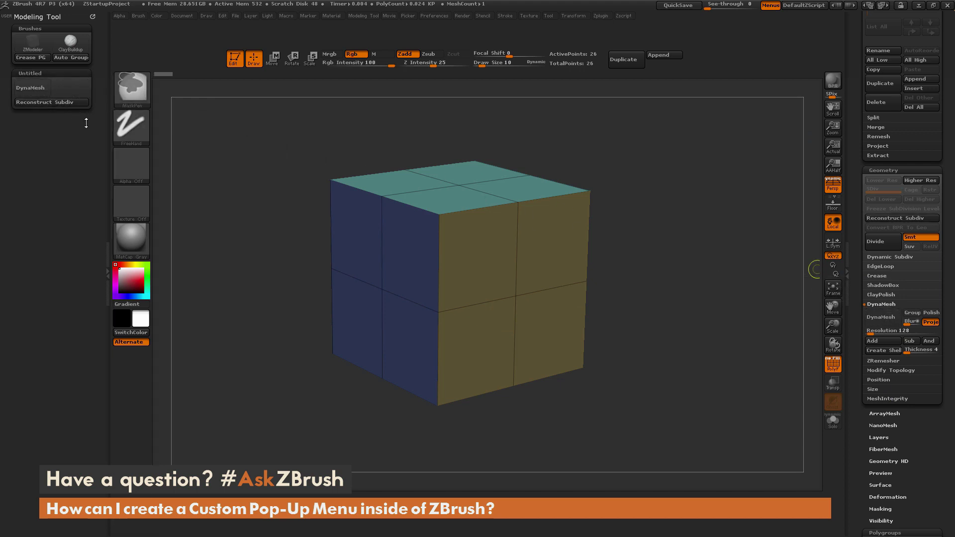
pyautogui.moveTo(886, 329)
pyautogui.keyDown('ctrl'); pyautogui.keyDown('alt'); pyautogui.mouseDown()
pyautogui.moveTo(245, 123)
pyautogui.moveTo(46, 94)
pyautogui.mouseUp(); pyautogui.keyUp('alt'); pyautogui.keyUp('ctrl')
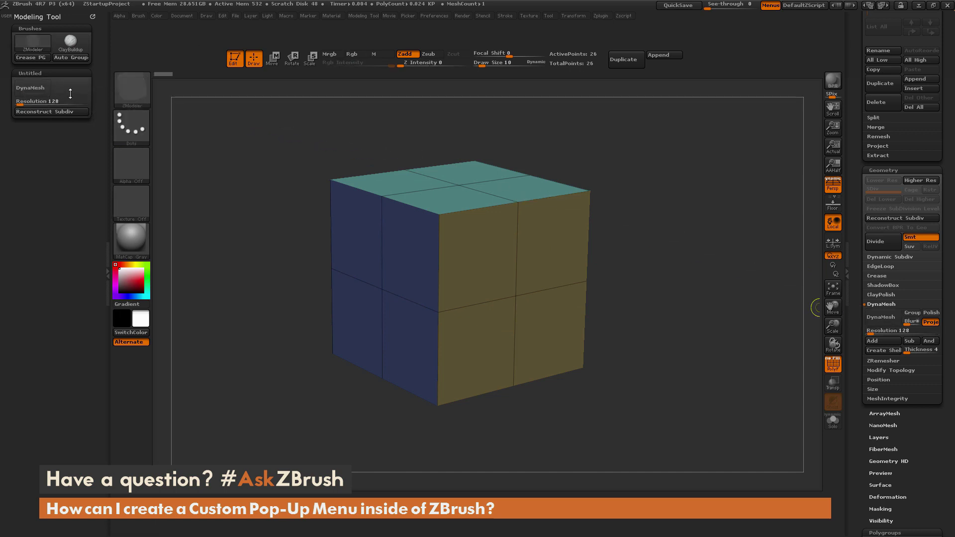
# Rename the Untitled subpalette to 'Dynamesh'.
pyautogui.press('ctrl')
pyautogui.keyDown('ctrl'); pyautogui.click(37, 73); pyautogui.keyUp('ctrl')
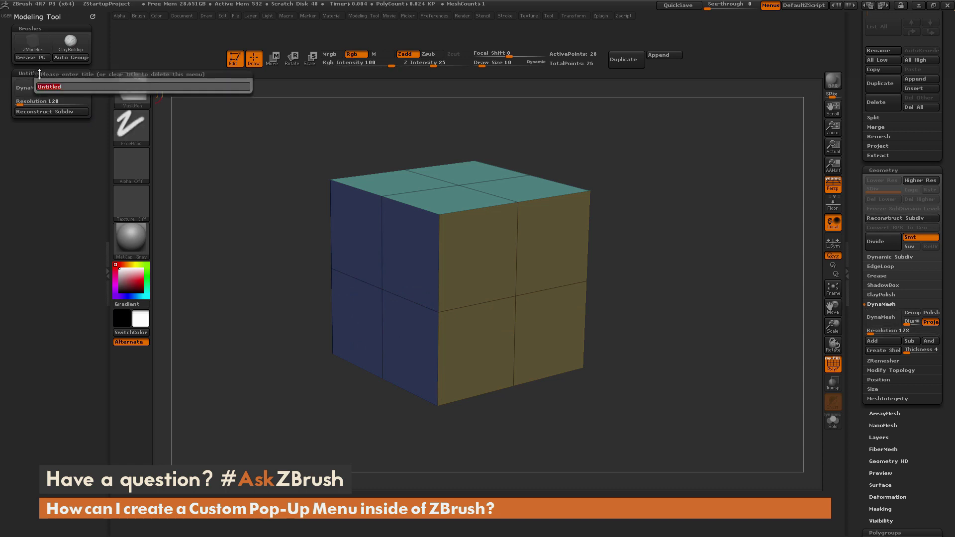
pyautogui.write('Dynamesh')
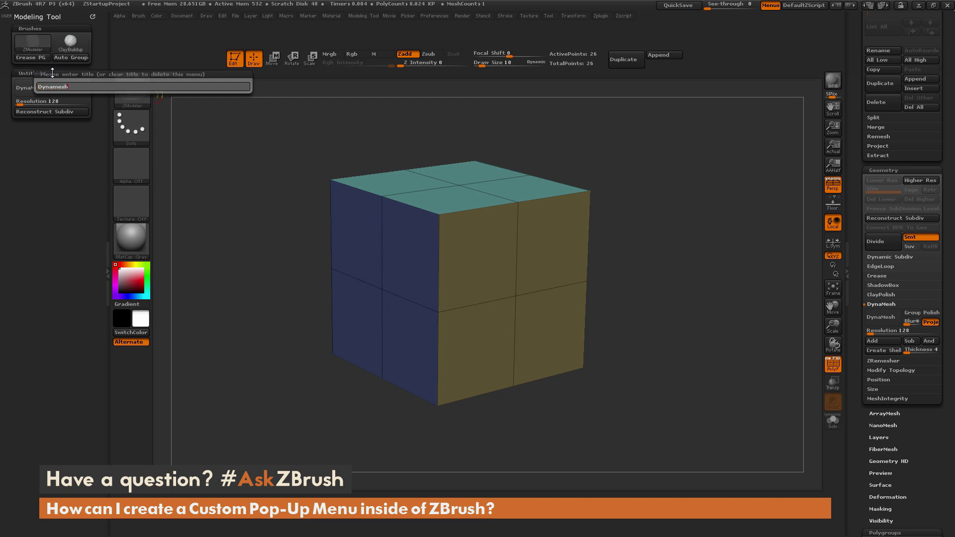
pyautogui.press('Return')
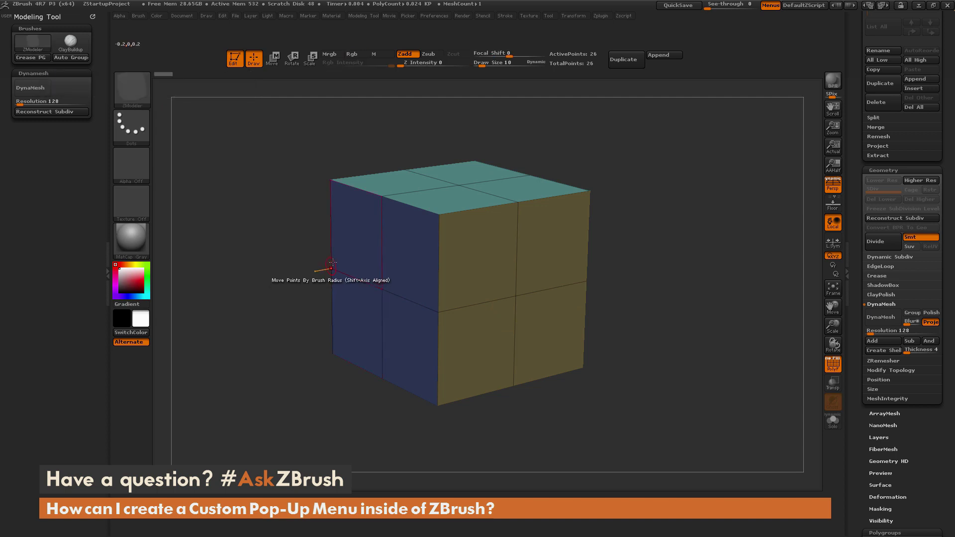
pyautogui.click(438, 17)
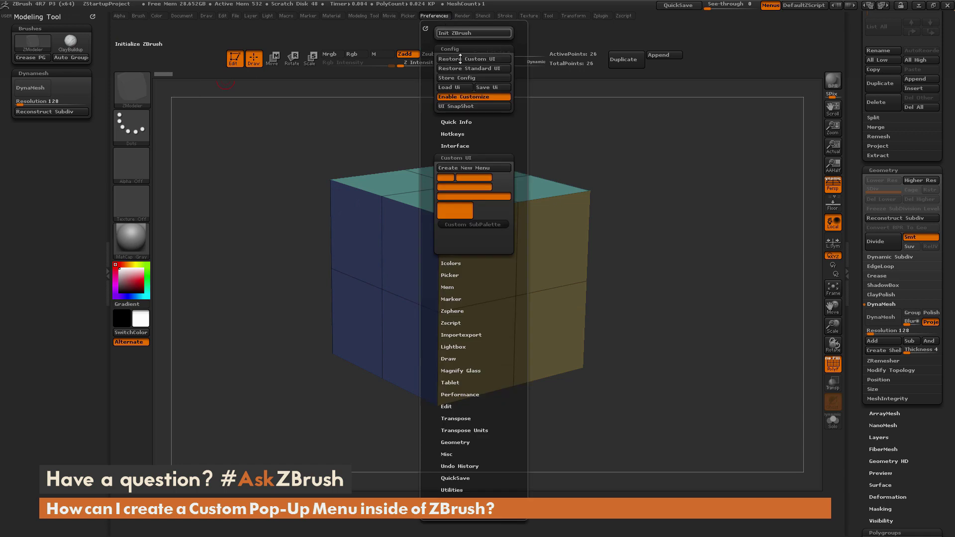
# Turn off Enable Customize, assign Shift+M to the Modeling Tool menu, and collapse the left tray.
pyautogui.click(492, 99)
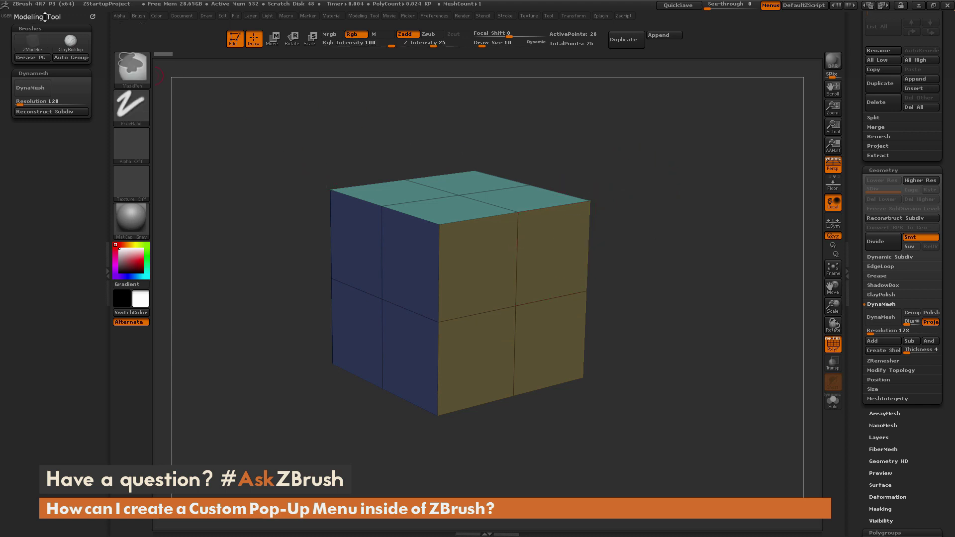
pyautogui.keyDown('ctrl'); pyautogui.keyDown('alt'); pyautogui.click(47, 18); pyautogui.keyUp('alt'); pyautogui.keyUp('ctrl')
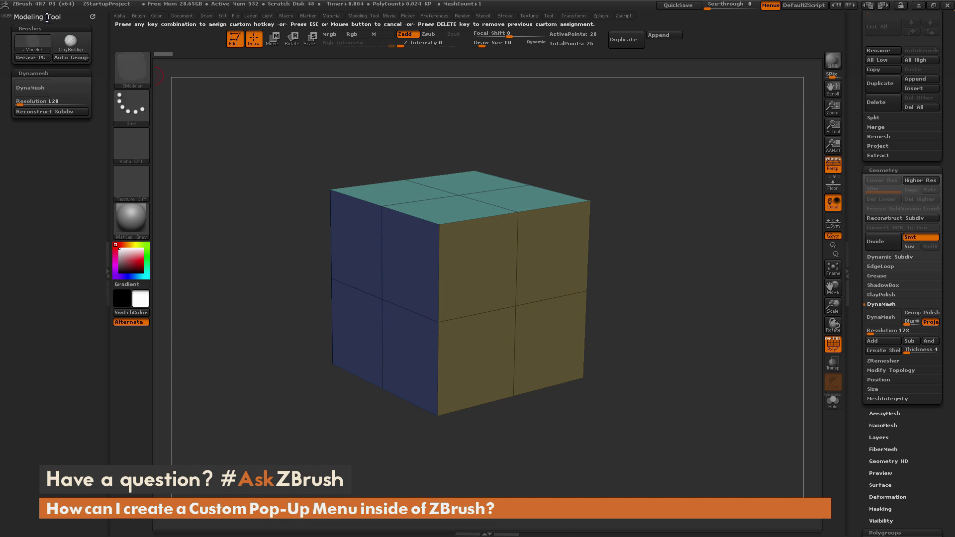
pyautogui.hotkey('shift', 'm')
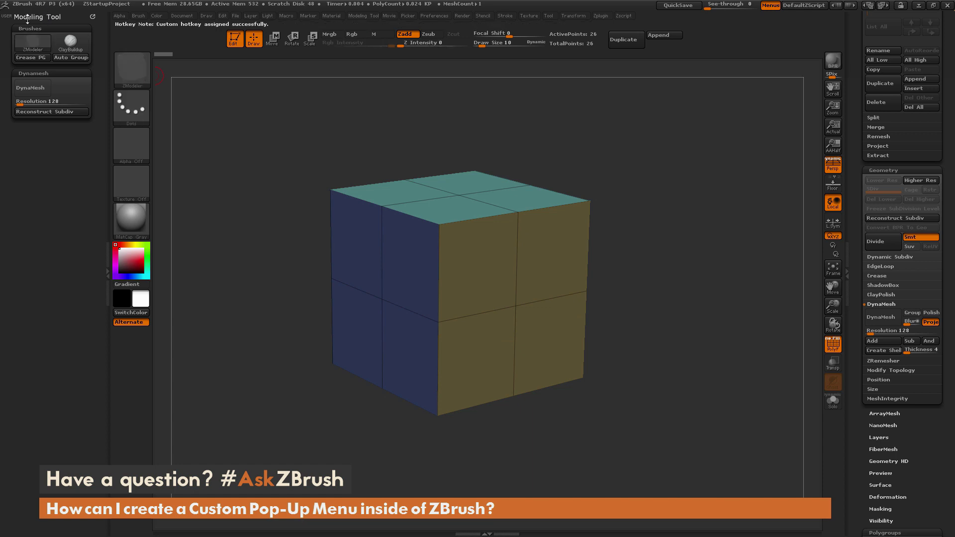
pyautogui.click(105, 307)
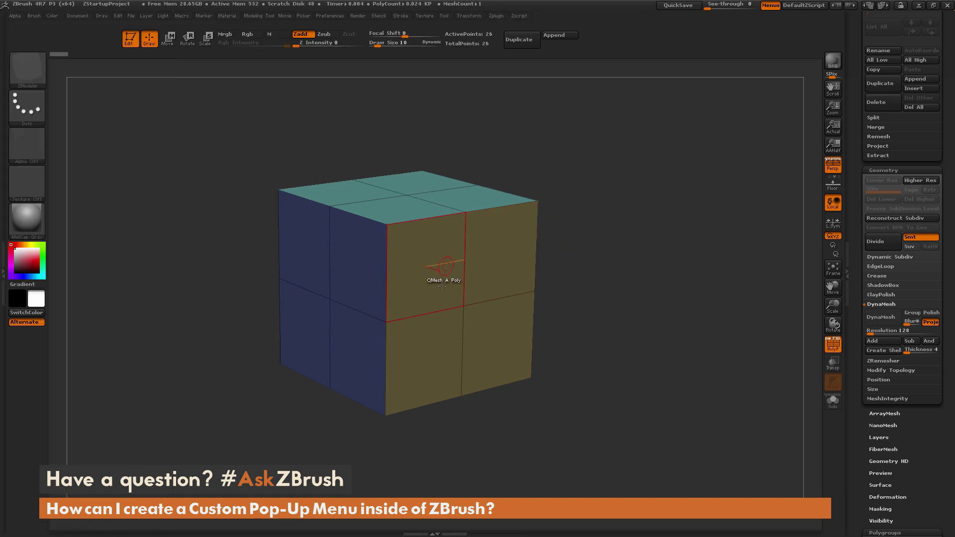
# Rotate the cube to a front view, call up the Modeling Tool pop-up, and select ClayBuildup.
pyautogui.moveTo(577, 259)
pyautogui.mouseDown()
pyautogui.moveTo(593, 225)
pyautogui.moveTo(592, 251)
pyautogui.mouseUp()
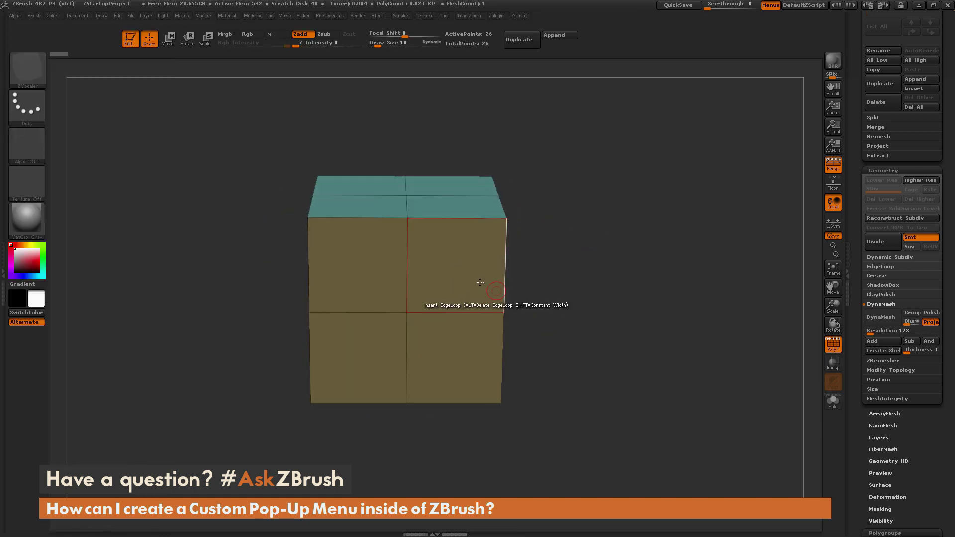
pyautogui.press('m')
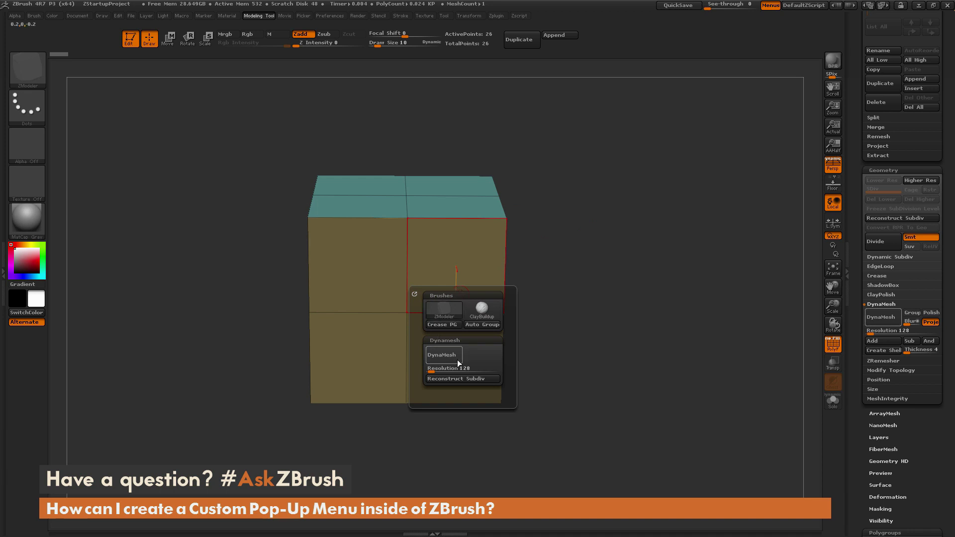
pyautogui.click(481, 312)
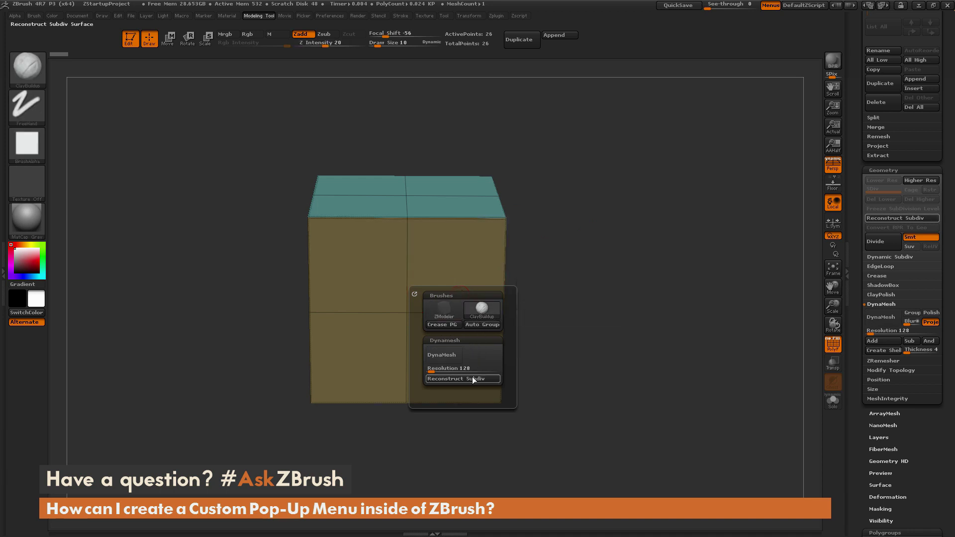
# Rotate the cube and summon the Modeling Tool pop-up again with the spacebar to test it.
pyautogui.moveTo(604, 283); pyautogui.dragTo(467, 277)
pyautogui.press('space')
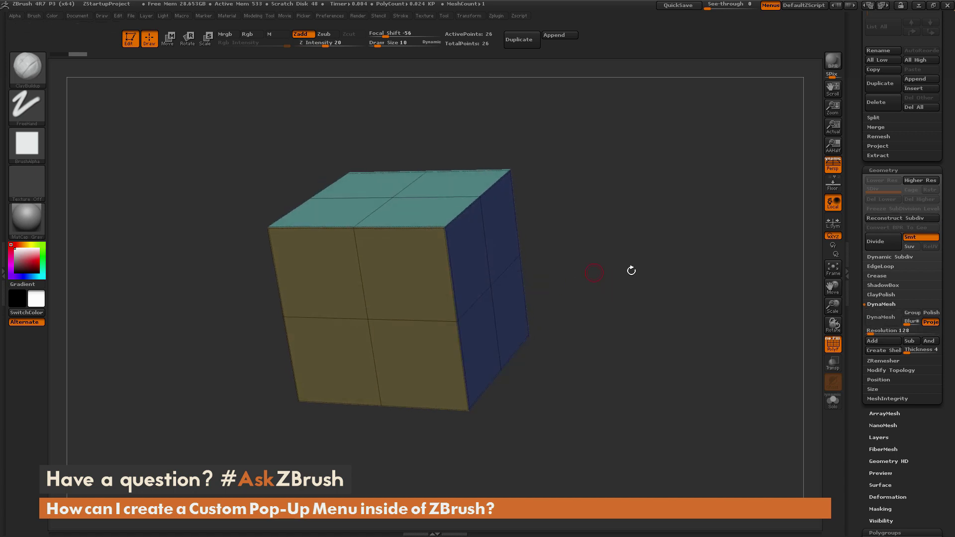
pyautogui.moveTo(622, 281); pyautogui.dragTo(456, 285)
pyautogui.press('space')
pyautogui.press('space')
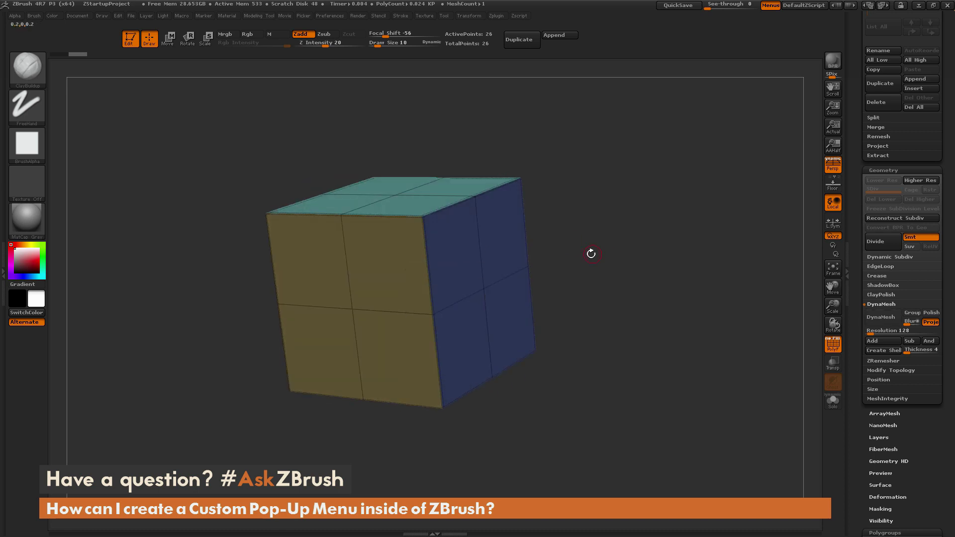
pyautogui.moveTo(582, 240); pyautogui.dragTo(571, 227)
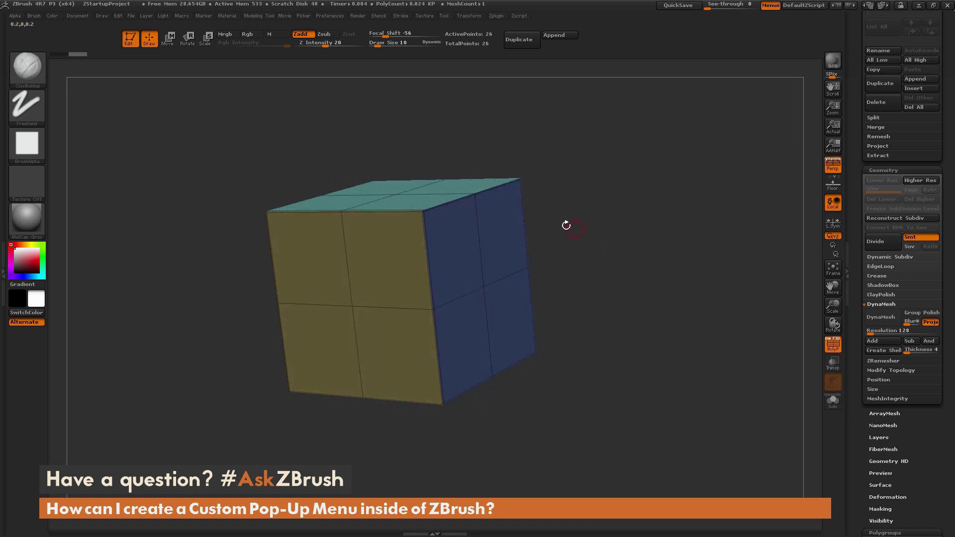
pyautogui.press('space')
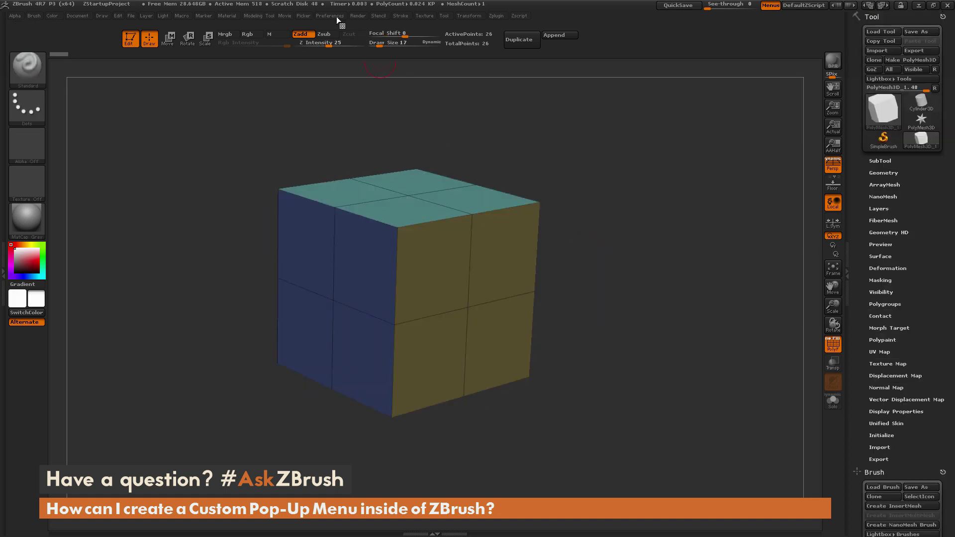
# Store the interface config and save the current hotkeys as startup hotkeys.
pyautogui.click(330, 16)
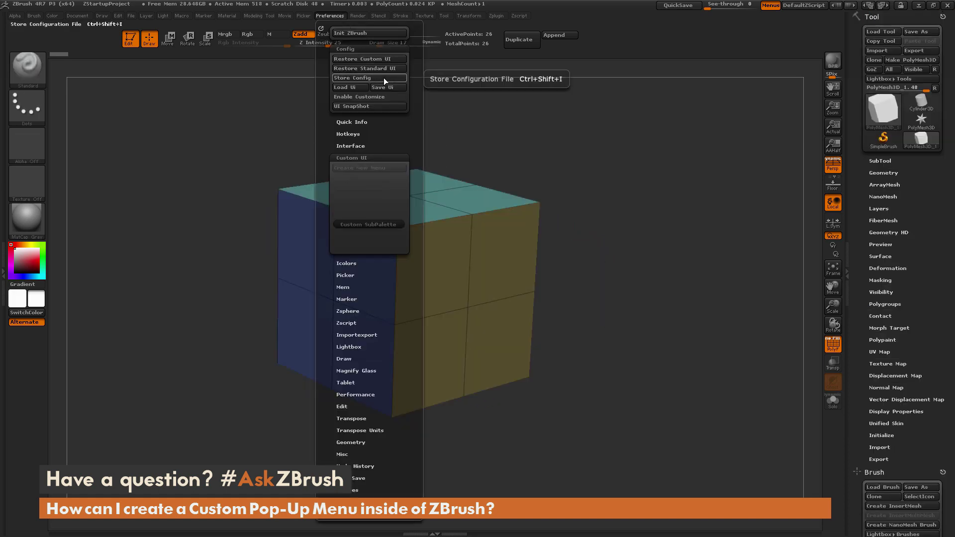
pyautogui.click(383, 77)
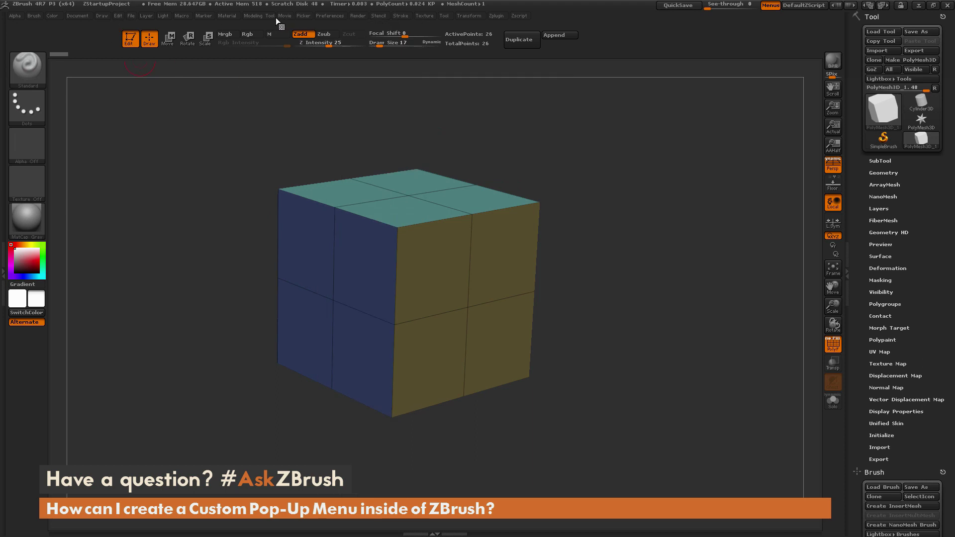
pyautogui.click(336, 17)
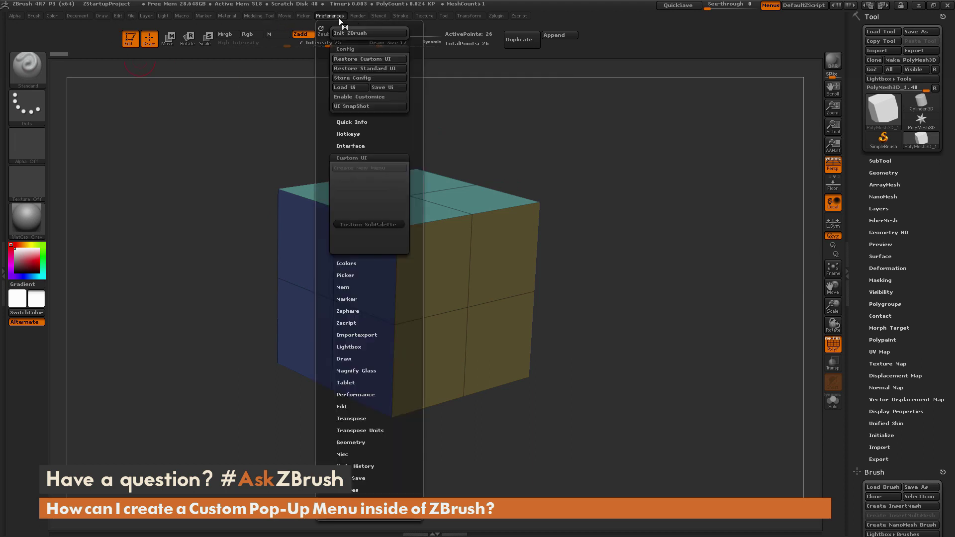
pyautogui.click(366, 134)
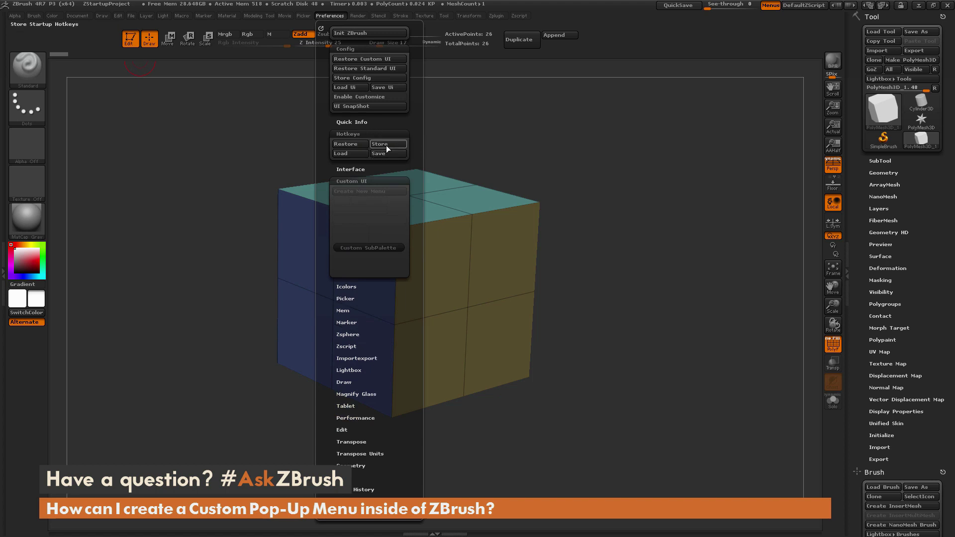
pyautogui.click(385, 145)
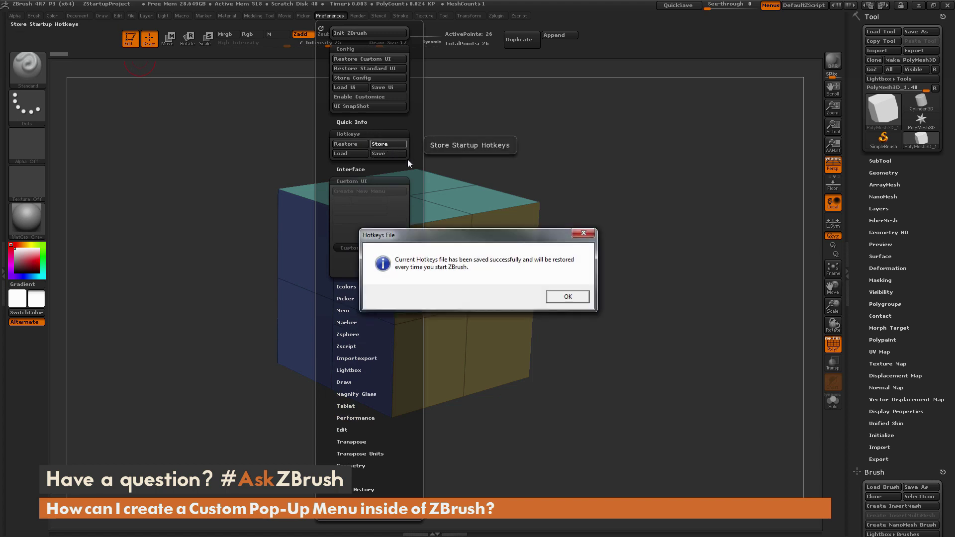
pyautogui.click(567, 298)
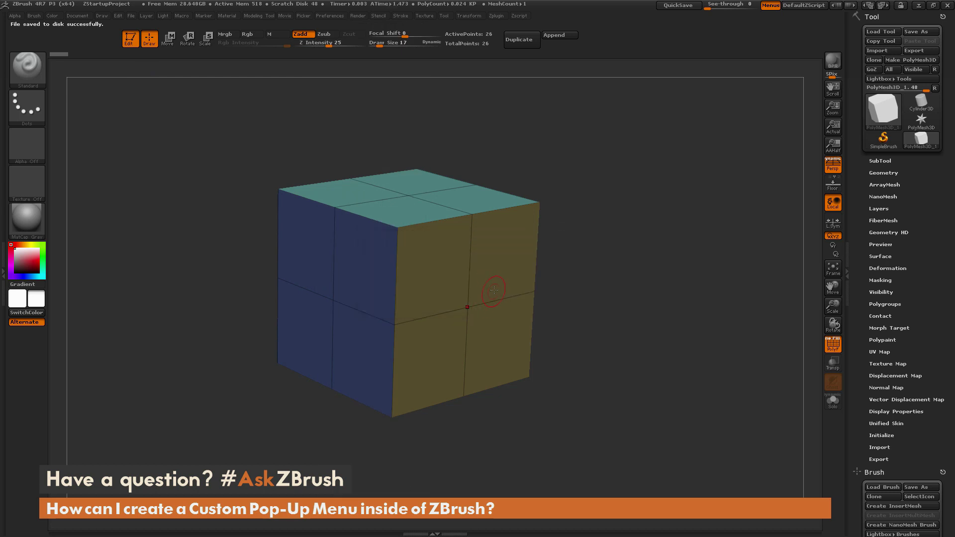
pyautogui.press('`')
pyautogui.press('`')
# Close and reload the project, then summon the Modeling Tool pop-up twice with the V key.
pyautogui.click(947, 11)
pyautogui.click(490, 295)
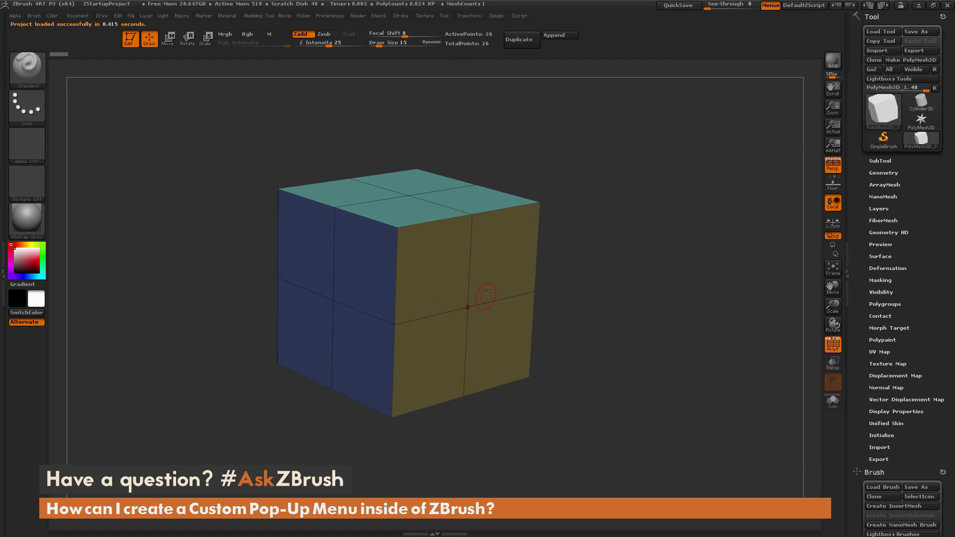
pyautogui.press('v')
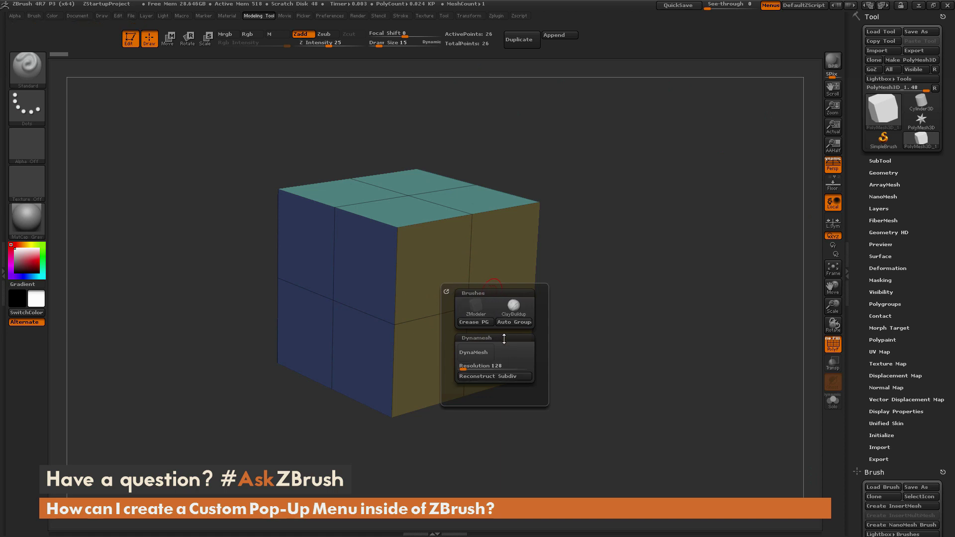
pyautogui.press('v')
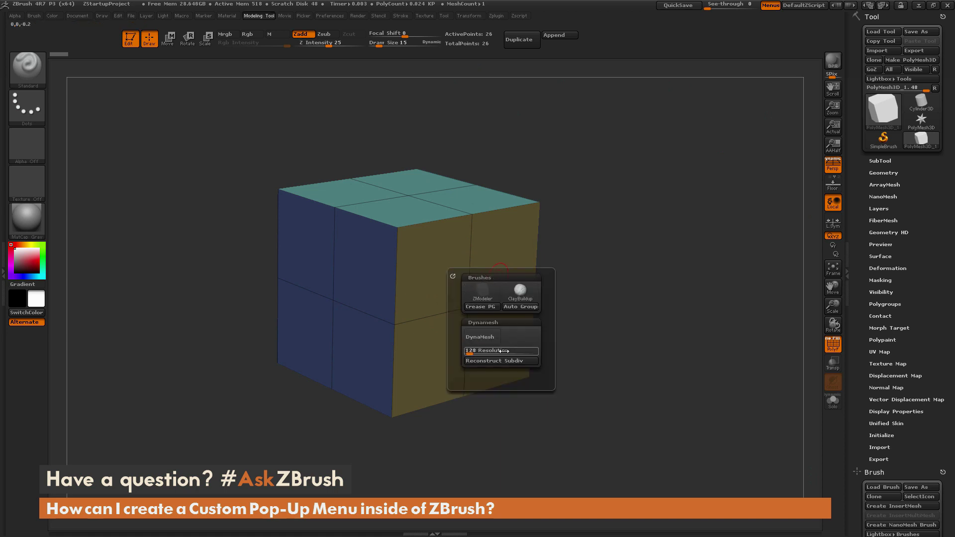